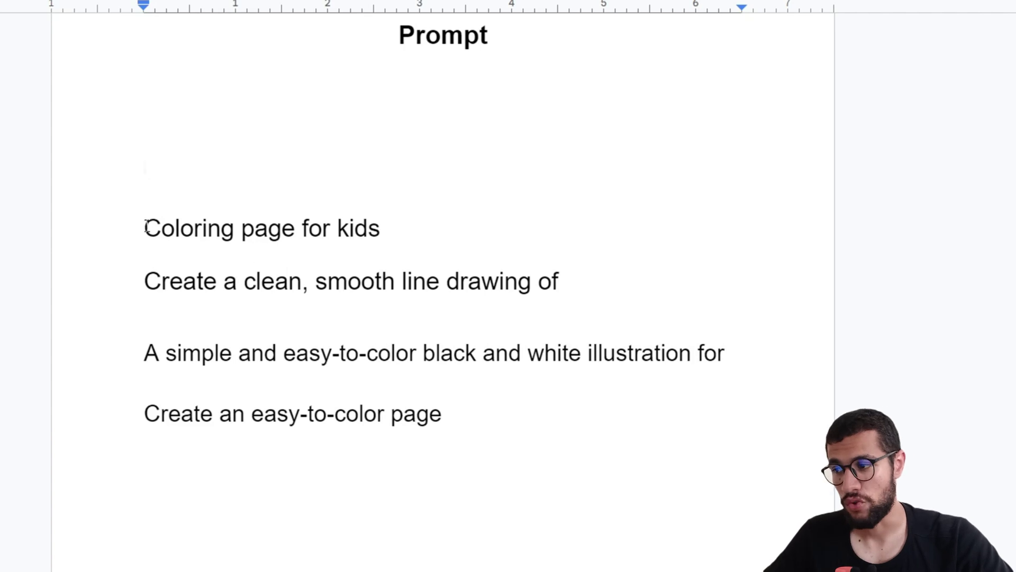
Highlight the starter phrases 'Coloring page for kids', 'smooth line drawing' and 'black and white illustration'
{"action": "left_click_drag", "start_coordinate": [144, 226], "coordinate": [310, 231]}
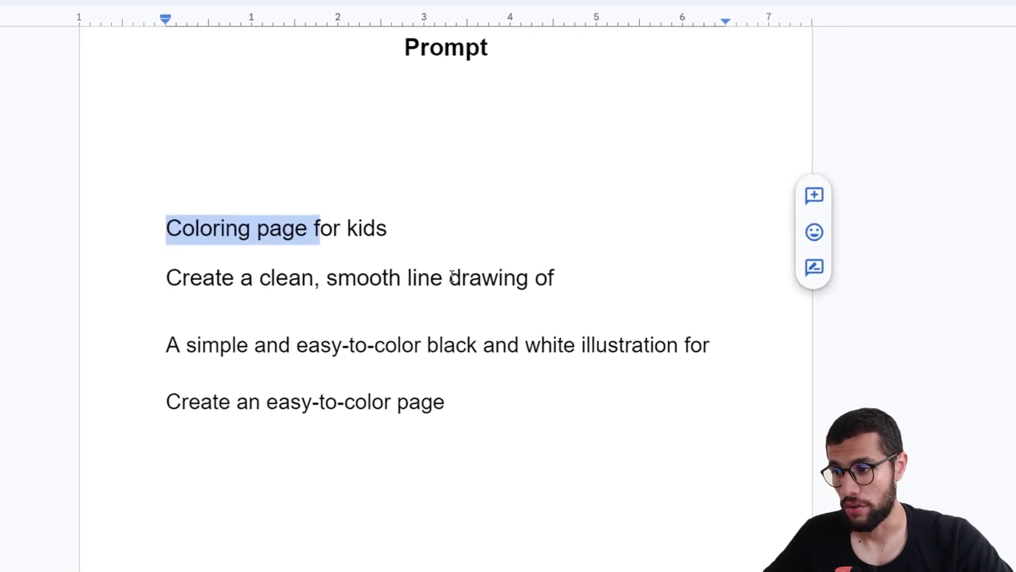
{"action": "left_click_drag", "start_coordinate": [315, 281], "coordinate": [532, 278]}
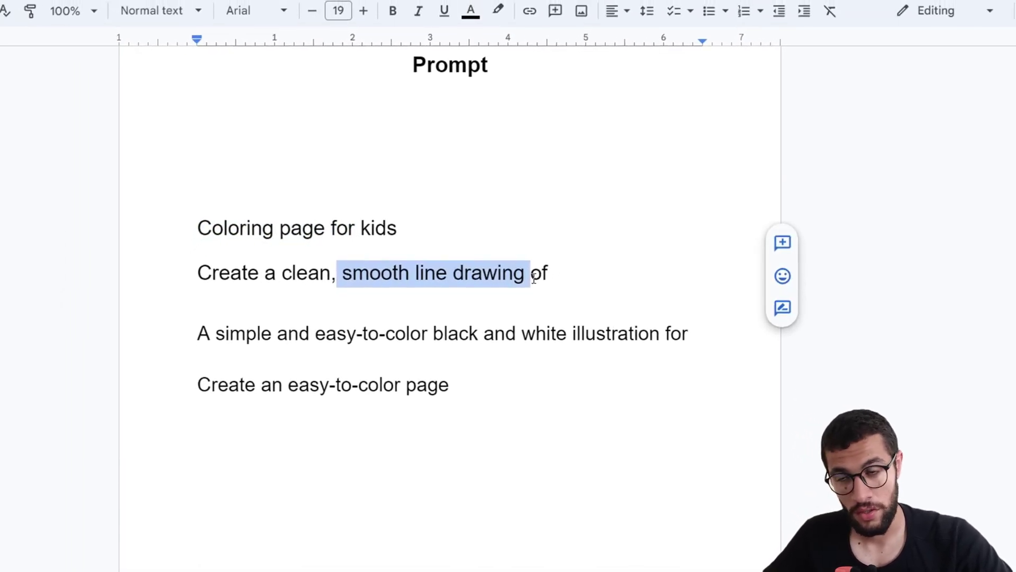
{"action": "mouse_move", "coordinate": [434, 334]}
{"action": "left_mouse_down"}
{"action": "mouse_move", "coordinate": [631, 350]}
{"action": "mouse_move", "coordinate": [641, 332]}
{"action": "mouse_move", "coordinate": [633, 324]}
{"action": "left_mouse_up"}
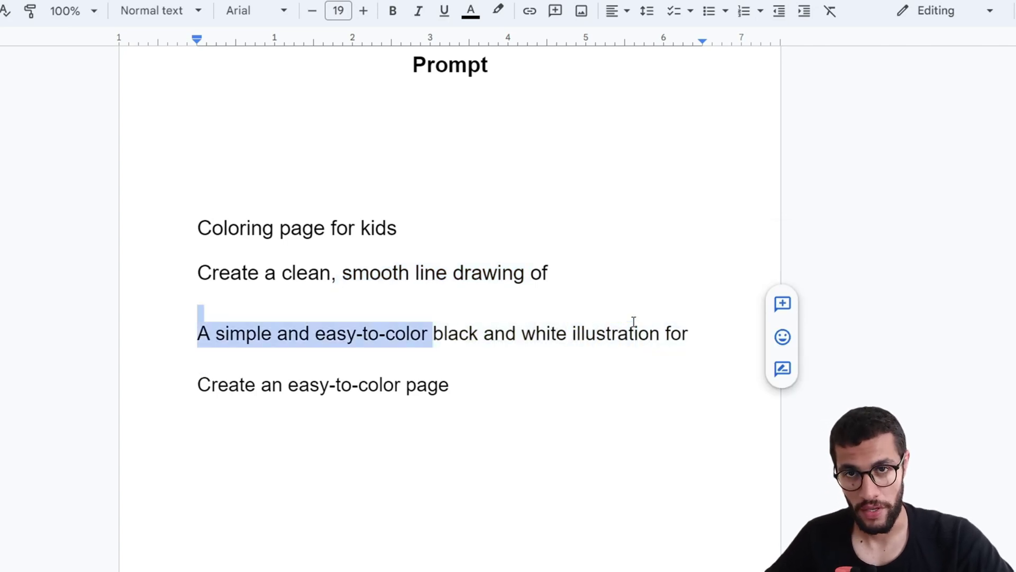
{"action": "left_click", "coordinate": [647, 315]}
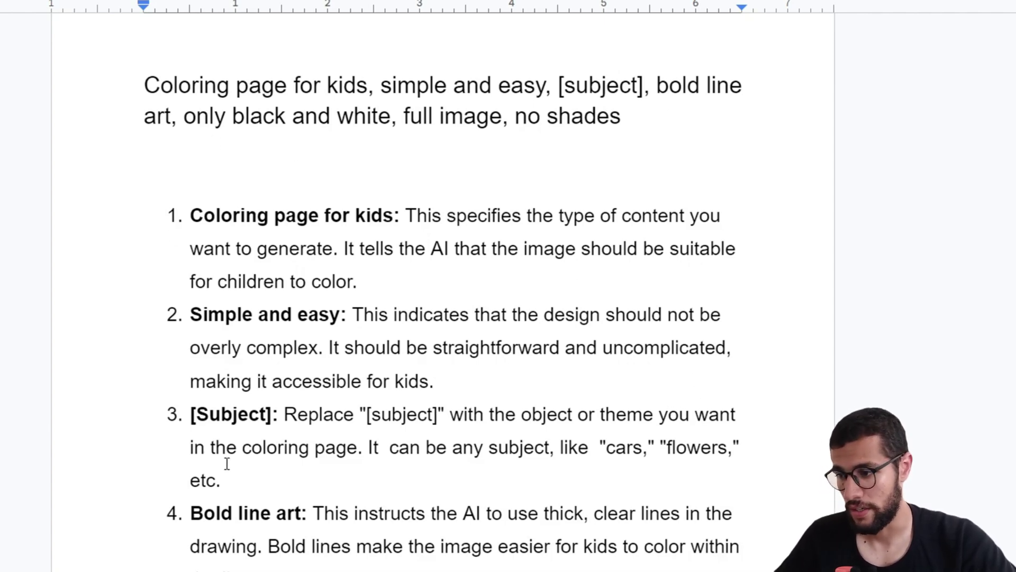
{"action": "scroll", "coordinate": [264, 487], "scroll_direction": "down", "scroll_amount": 1}
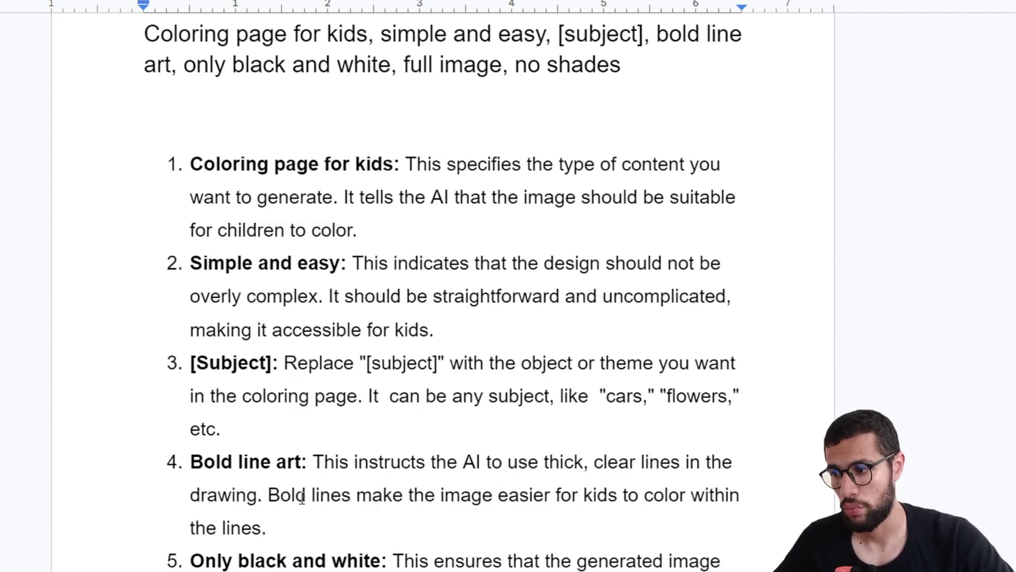
{"action": "scroll", "coordinate": [302, 498], "scroll_direction": "down", "scroll_amount": 1}
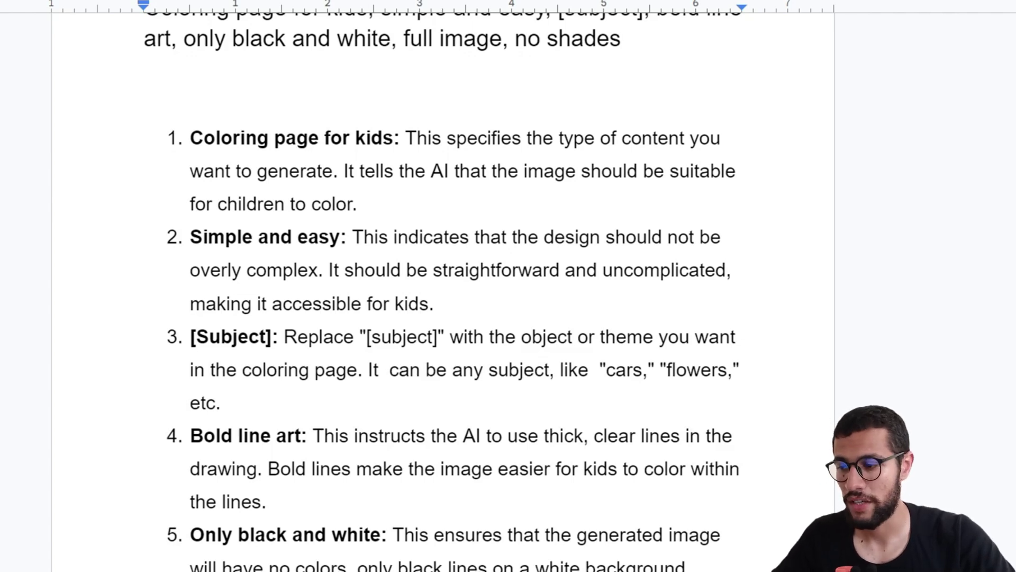
{"action": "scroll", "coordinate": [261, 568], "scroll_direction": "down", "scroll_amount": 2}
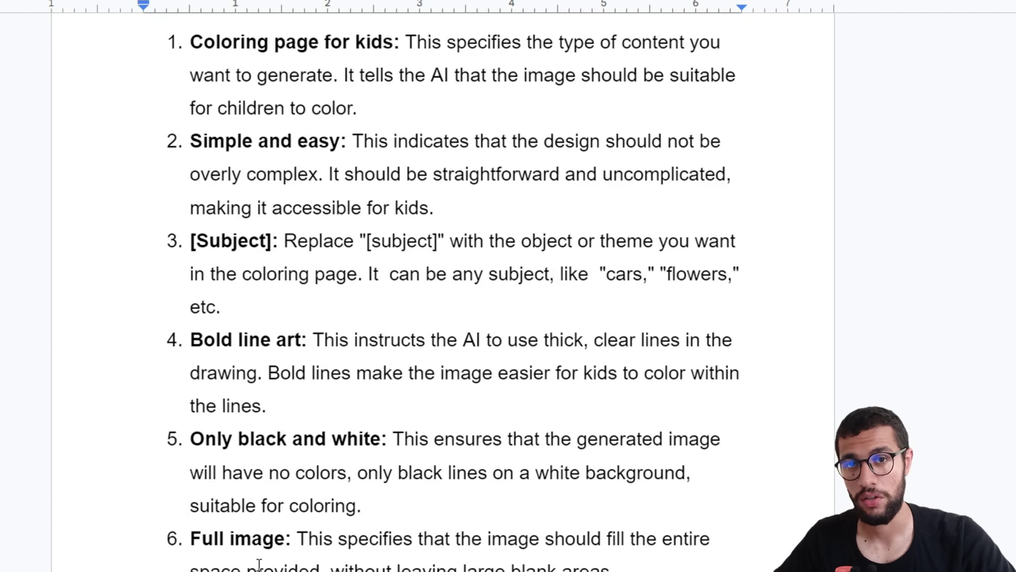
{"action": "scroll", "coordinate": [200, 422], "scroll_direction": "down", "scroll_amount": 2}
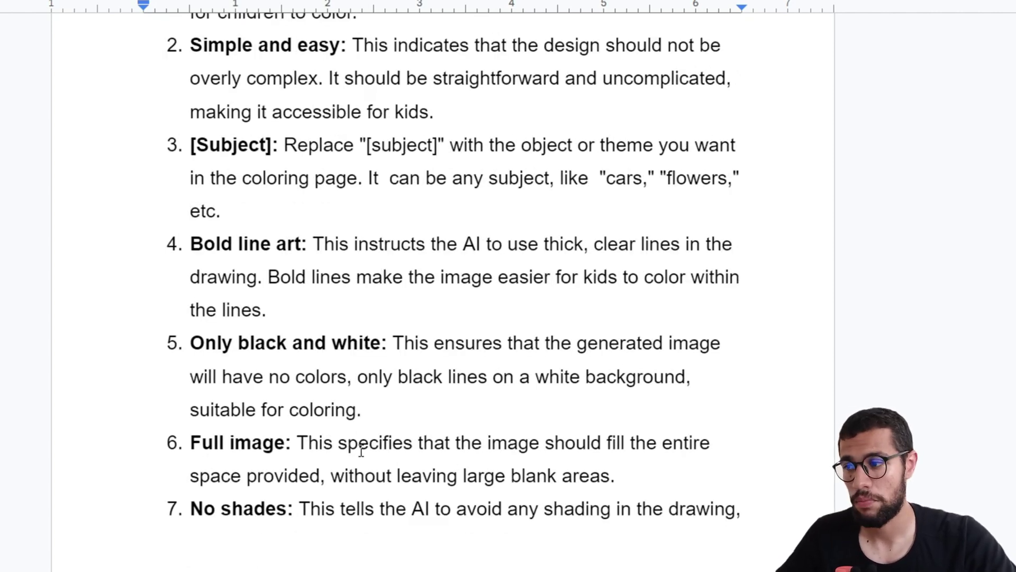
{"action": "scroll", "coordinate": [361, 451], "scroll_direction": "up", "scroll_amount": 15}
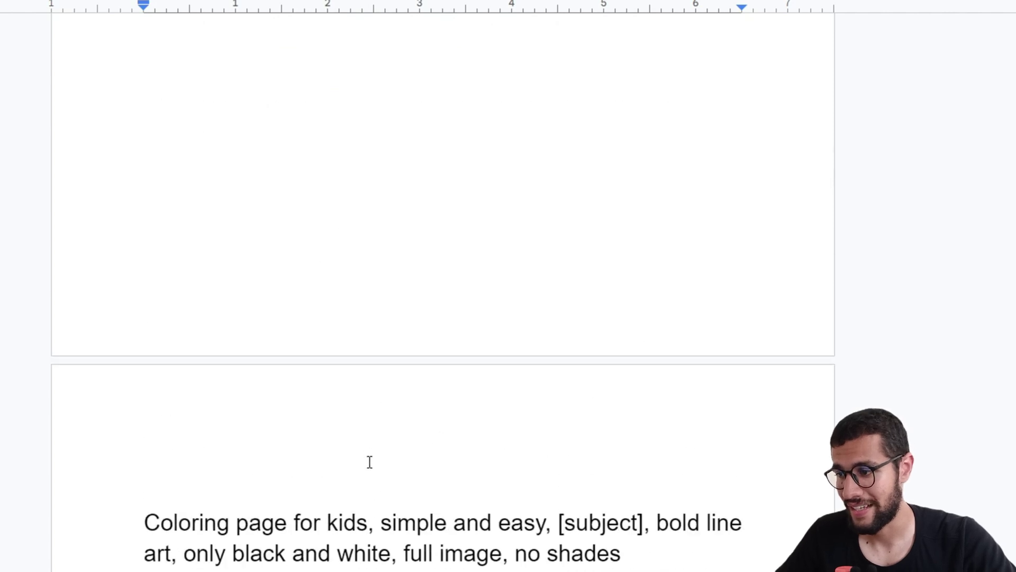
{"action": "scroll", "coordinate": [370, 461], "scroll_direction": "down", "scroll_amount": 5}
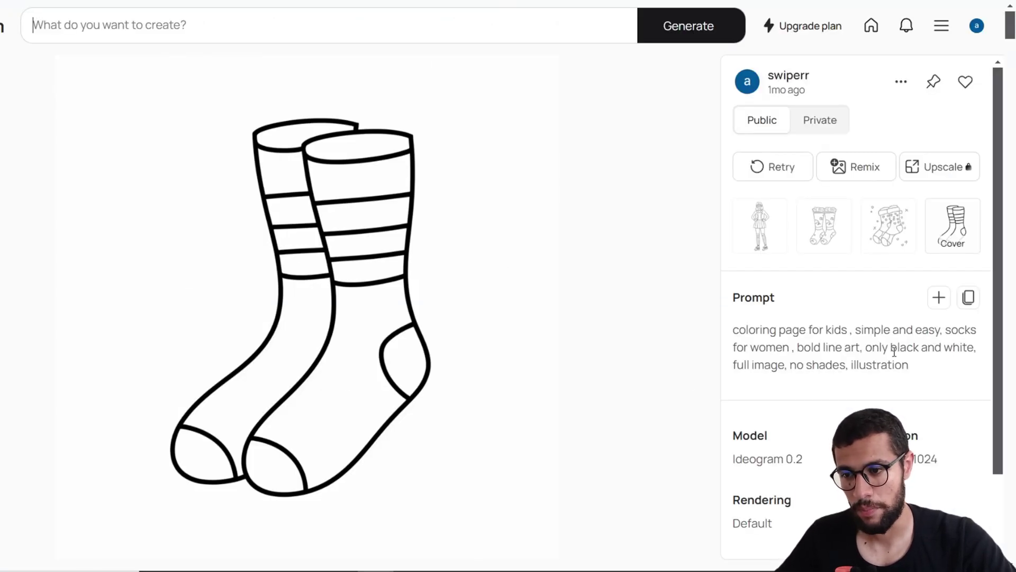
Highlight 'socks for women' in the prompt and compare the four sock variations, ending on the striped-socks cover
{"action": "left_click_drag", "start_coordinate": [951, 329], "coordinate": [790, 350]}
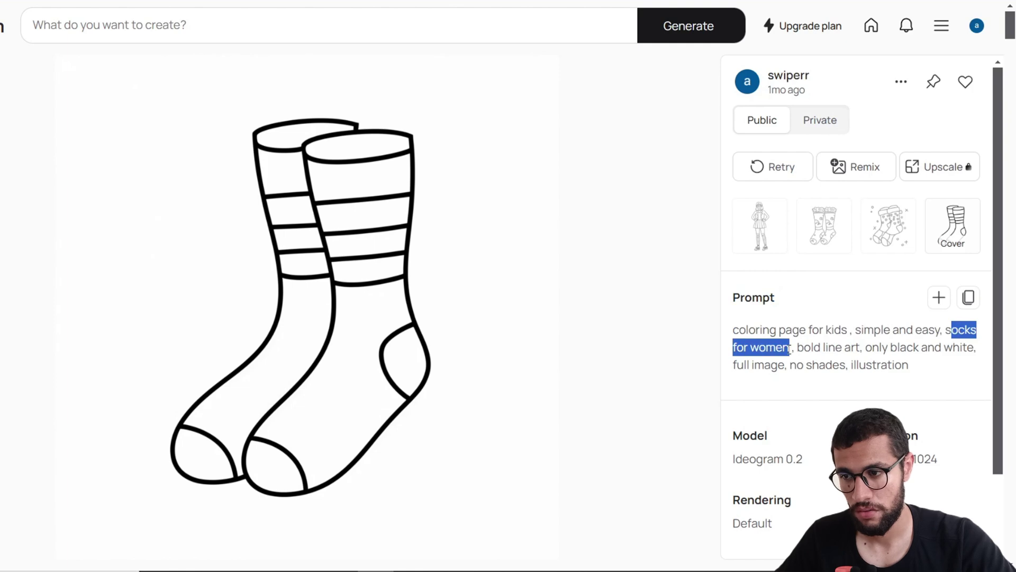
{"action": "left_click", "coordinate": [760, 233]}
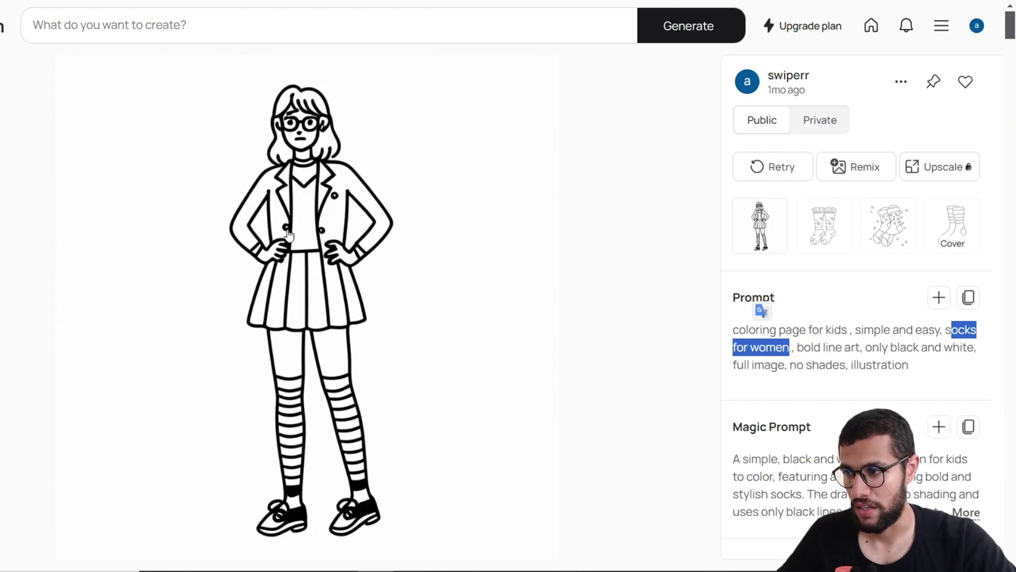
{"action": "left_click", "coordinate": [813, 235]}
{"action": "left_click", "coordinate": [890, 253]}
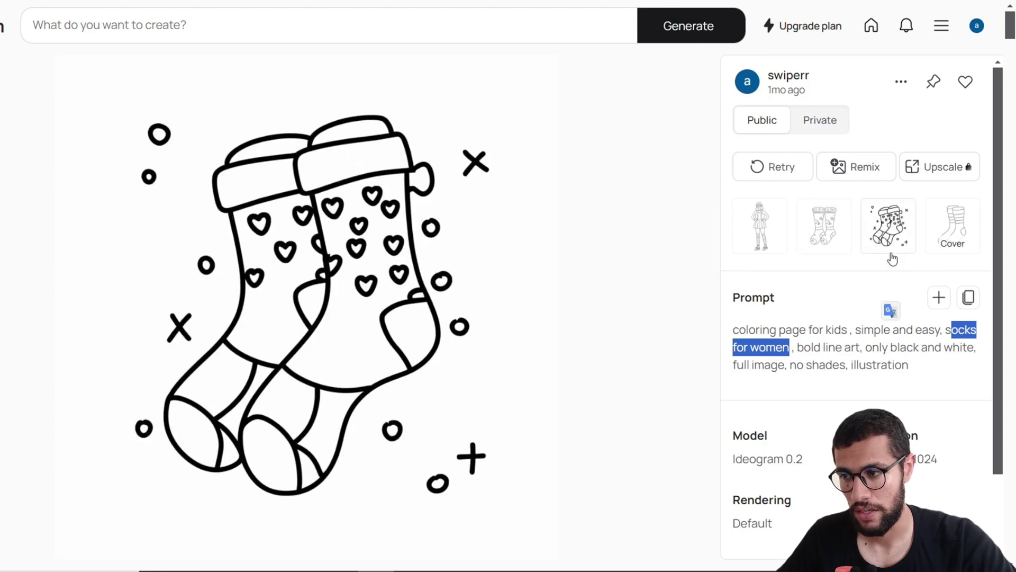
{"action": "left_click", "coordinate": [959, 228]}
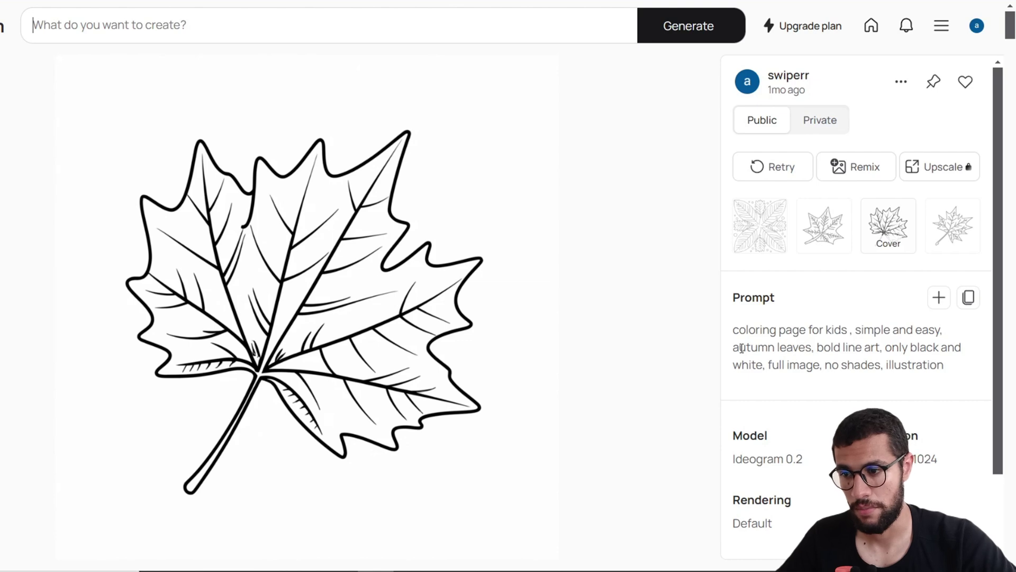
Highlight 'autumn leaves' in the prompt, compare the four leaf variations, then load another autumn leave generation
{"action": "left_click_drag", "start_coordinate": [733, 331], "coordinate": [867, 365]}
{"action": "left_click", "coordinate": [803, 346]}
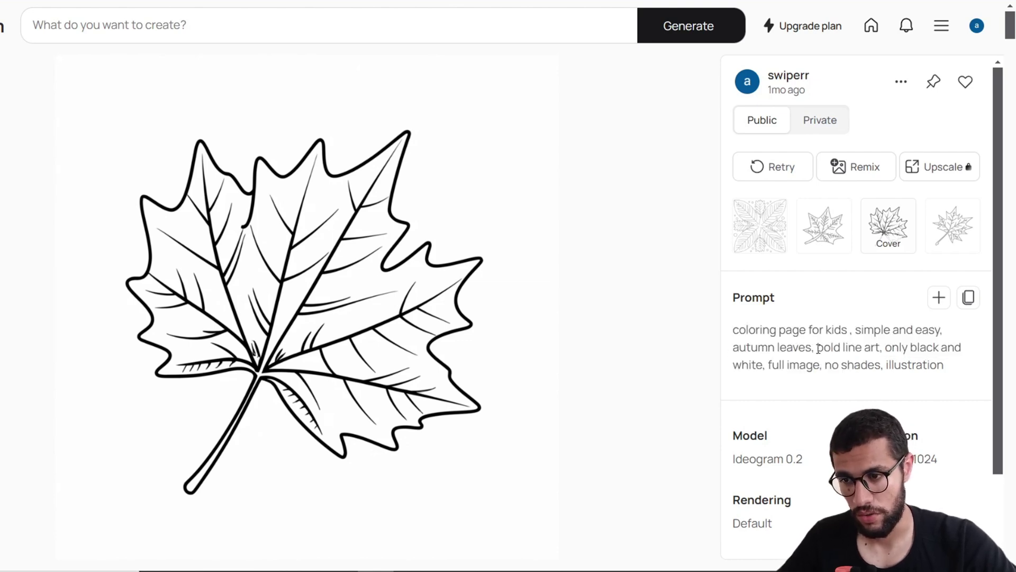
{"action": "left_click_drag", "start_coordinate": [818, 348], "coordinate": [728, 349]}
{"action": "left_click", "coordinate": [756, 240]}
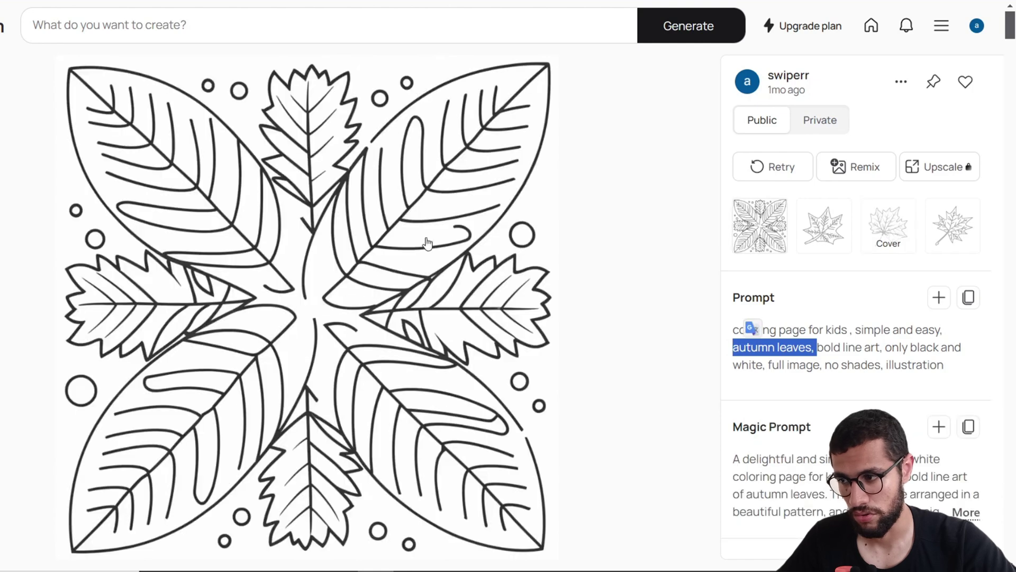
{"action": "left_click", "coordinate": [833, 223]}
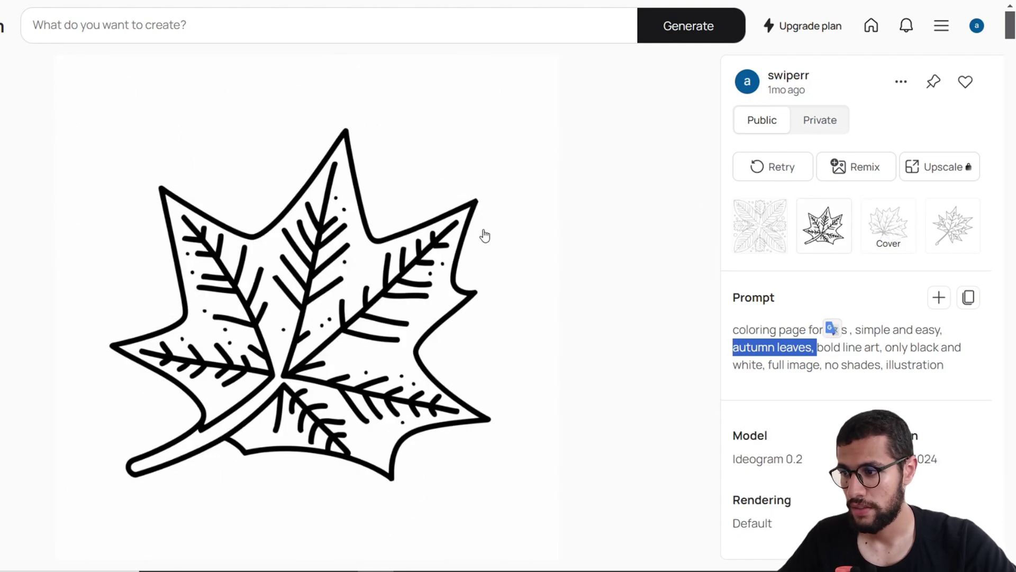
{"action": "left_click", "coordinate": [949, 236]}
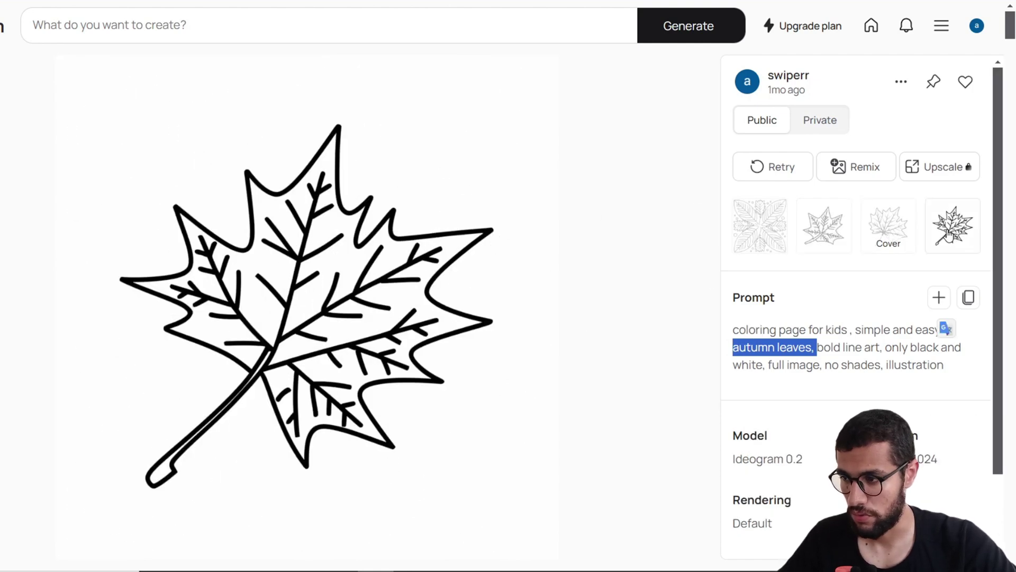
{"action": "left_click", "coordinate": [899, 230]}
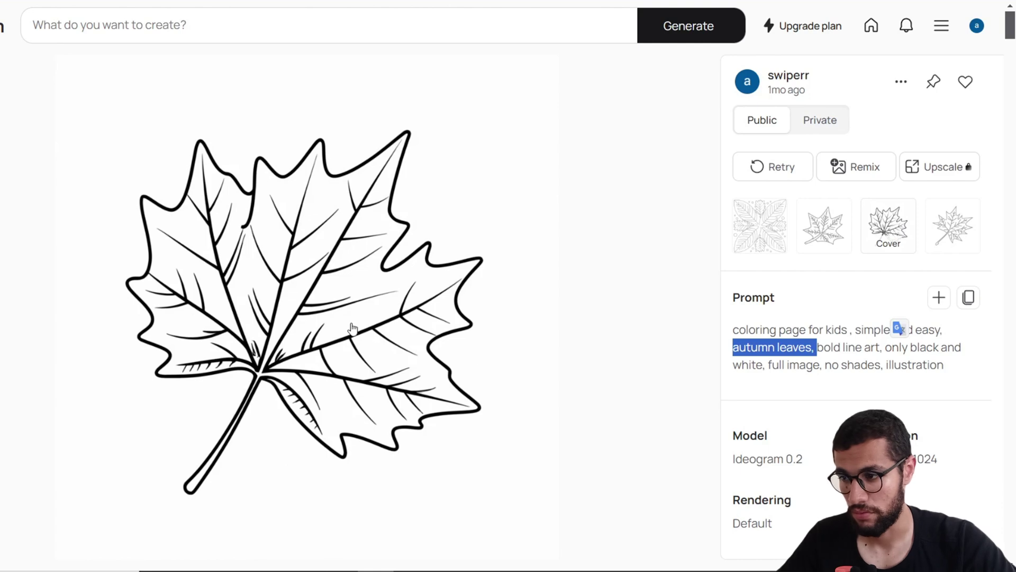
{"action": "left_click", "coordinate": [771, 358]}
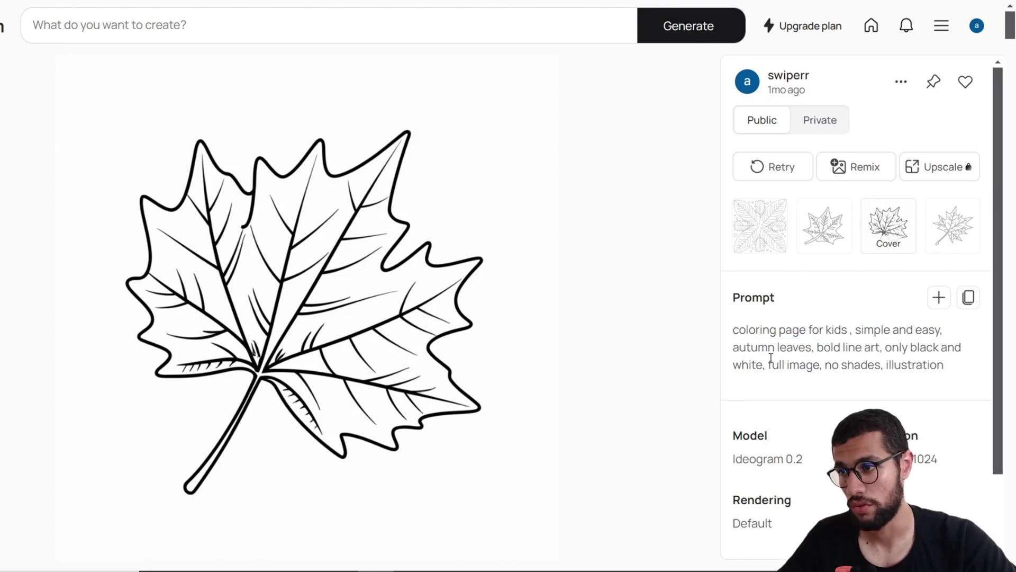
{"action": "key", "text": "alt+Left"}
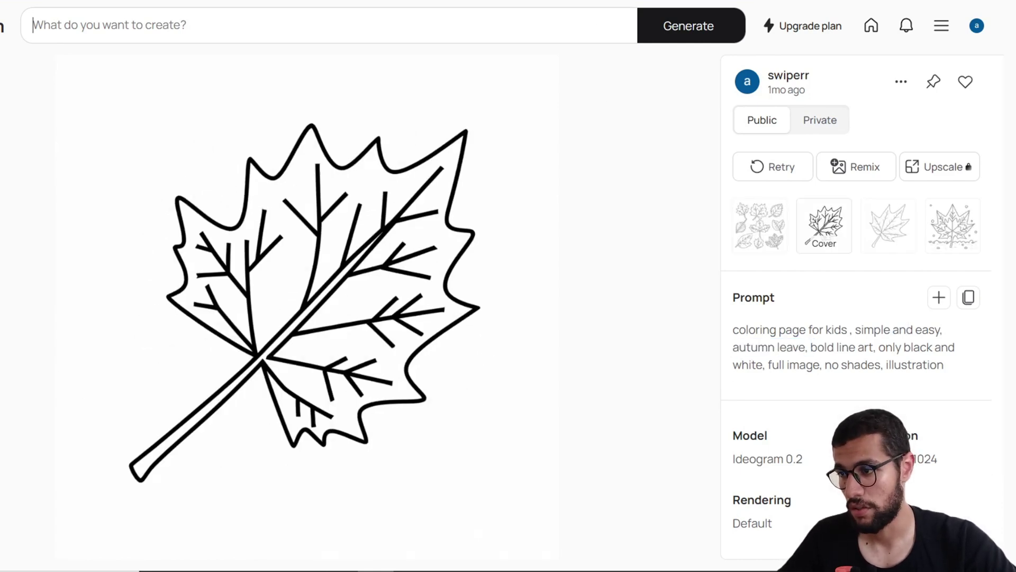
{"action": "left_click", "coordinate": [774, 251]}
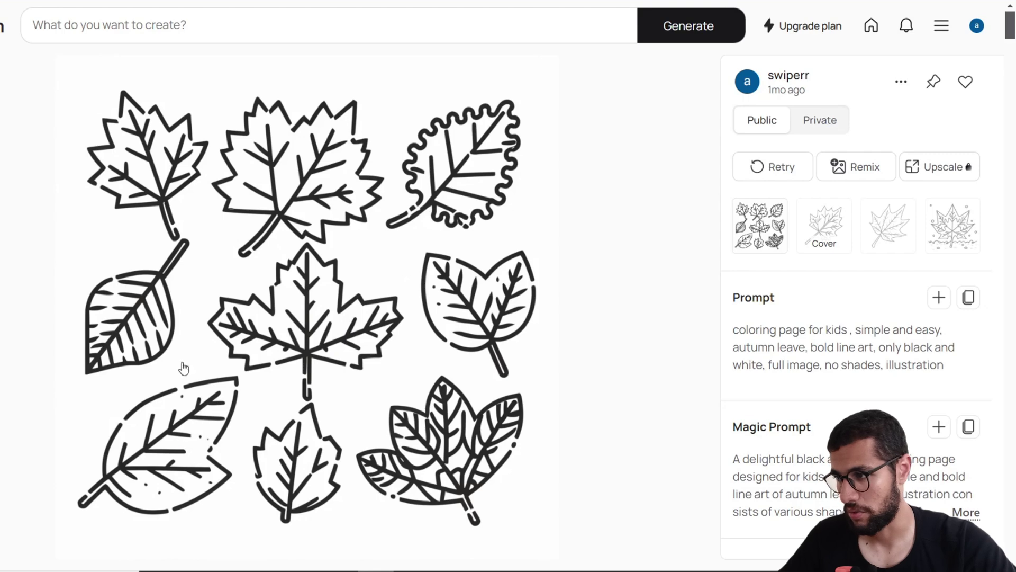
{"action": "left_click", "coordinate": [837, 235]}
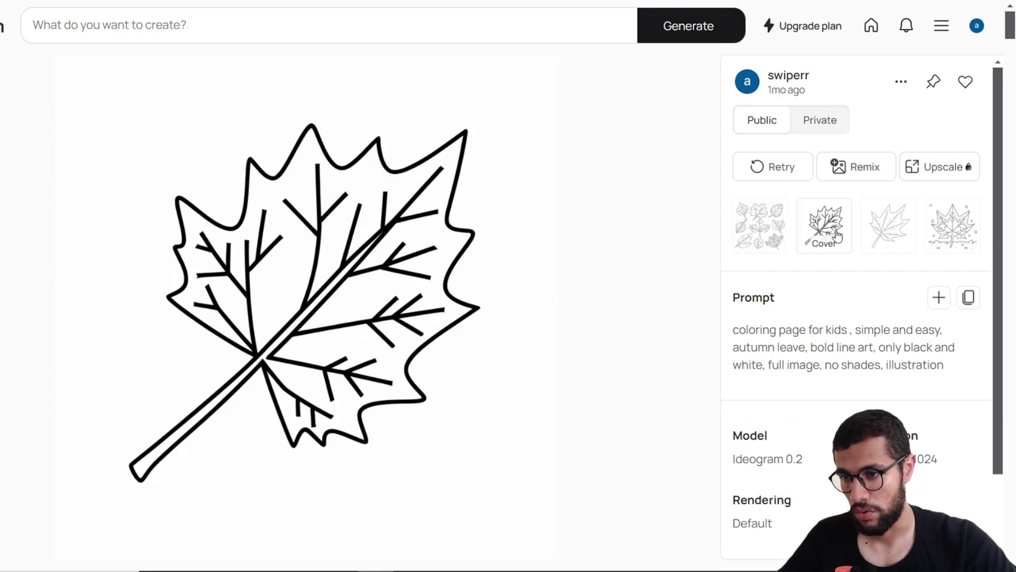
{"action": "left_click", "coordinate": [893, 233]}
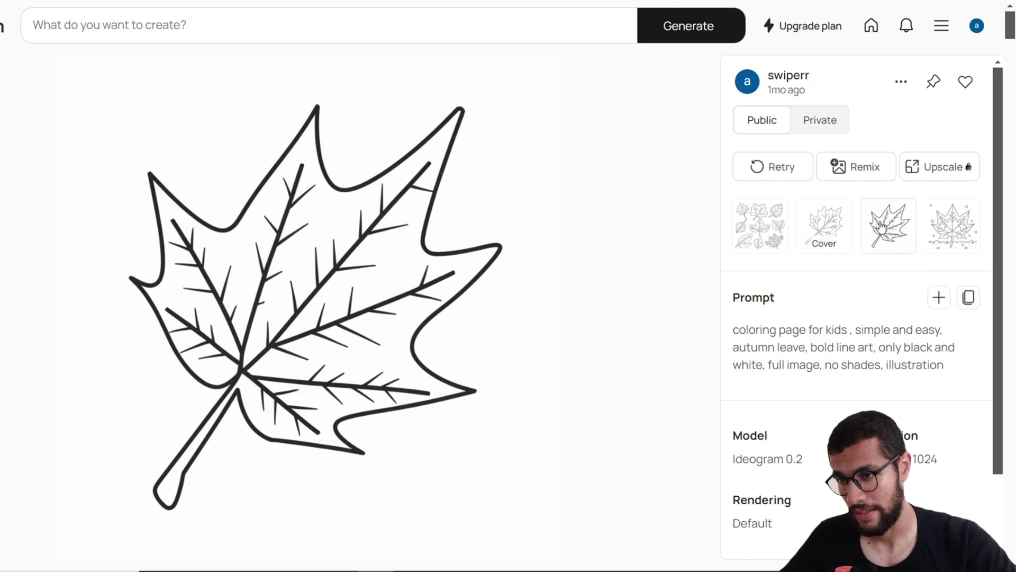
{"action": "left_click", "coordinate": [951, 239]}
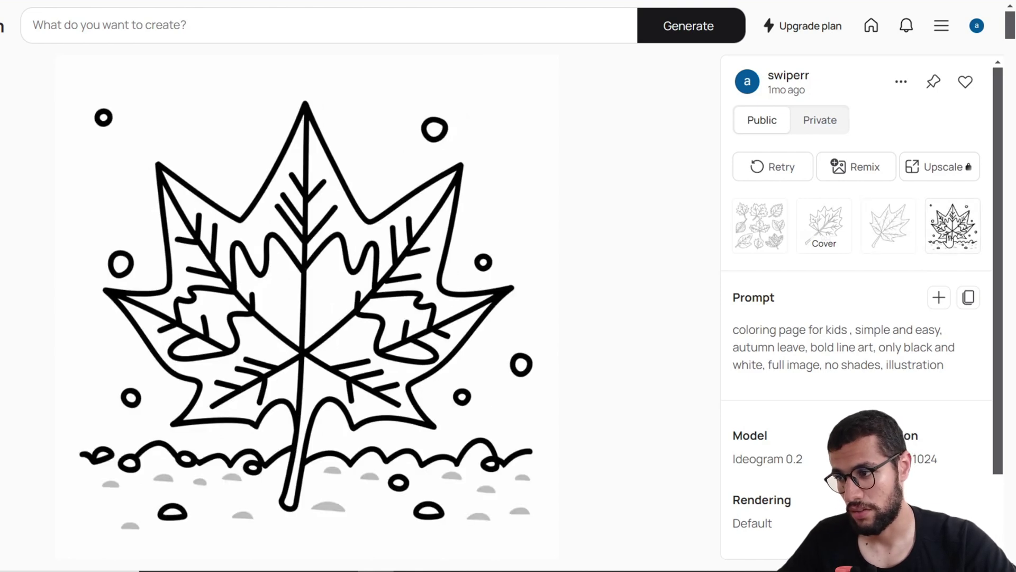
{"action": "left_click", "coordinate": [822, 234]}
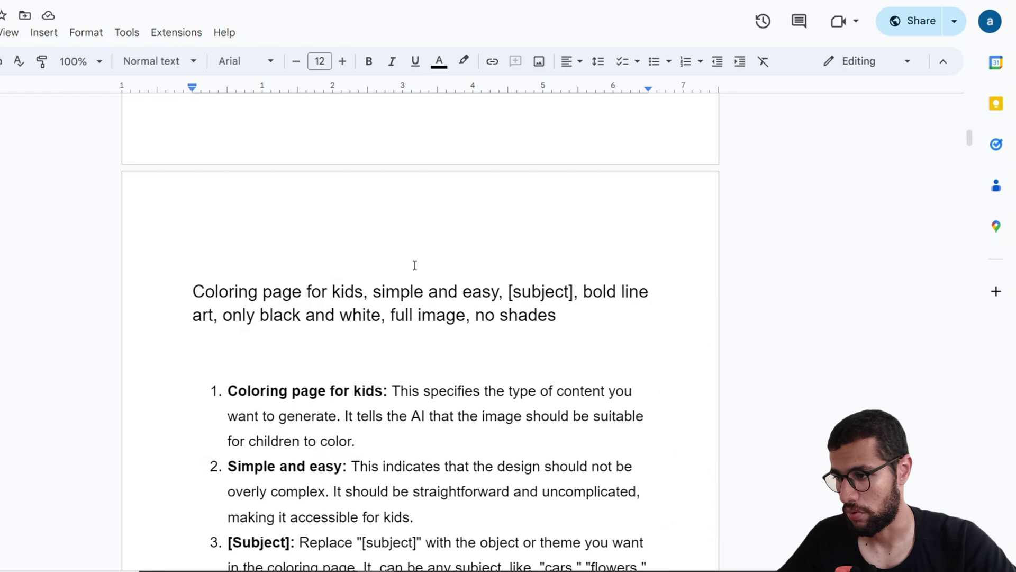
Scroll through the clean line-drawing prompt template and its three numbered explanations
{"action": "scroll", "coordinate": [415, 265], "scroll_direction": "down", "scroll_amount": 13}
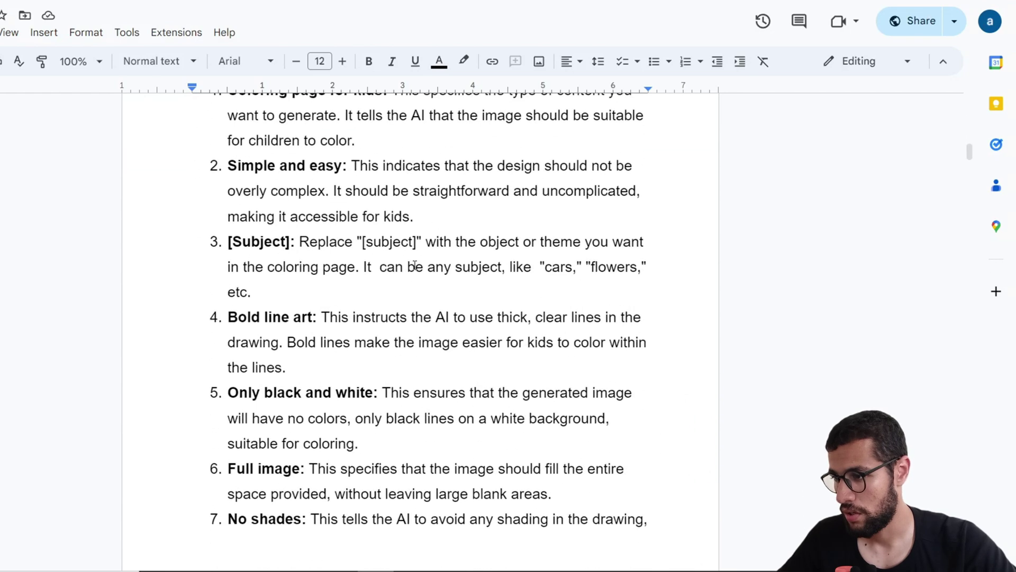
{"action": "scroll", "coordinate": [415, 265], "scroll_direction": "down", "scroll_amount": 6}
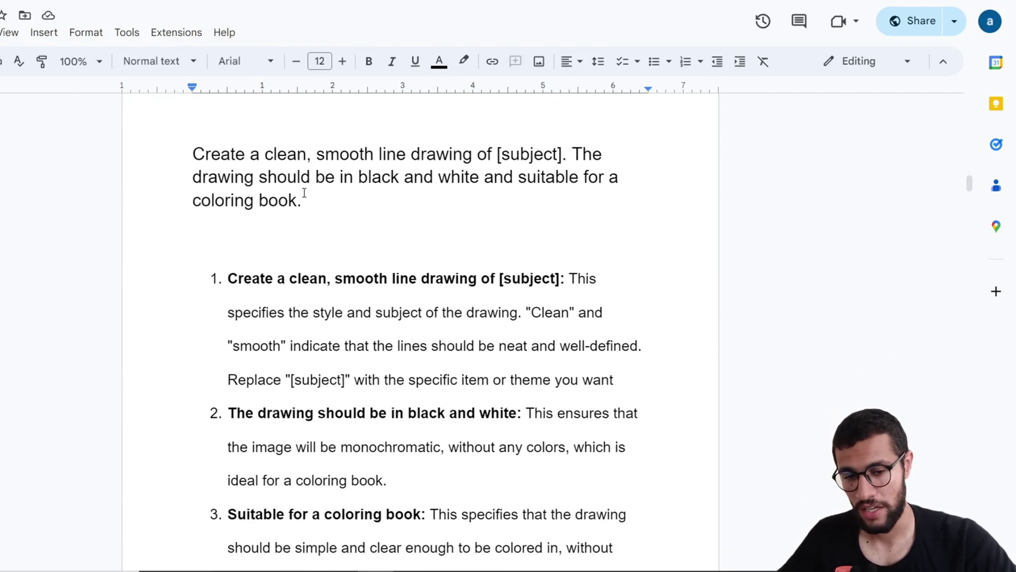
{"action": "scroll", "coordinate": [304, 193], "scroll_direction": "up", "scroll_amount": 1}
{"action": "scroll", "coordinate": [304, 193], "scroll_direction": "down", "scroll_amount": 1}
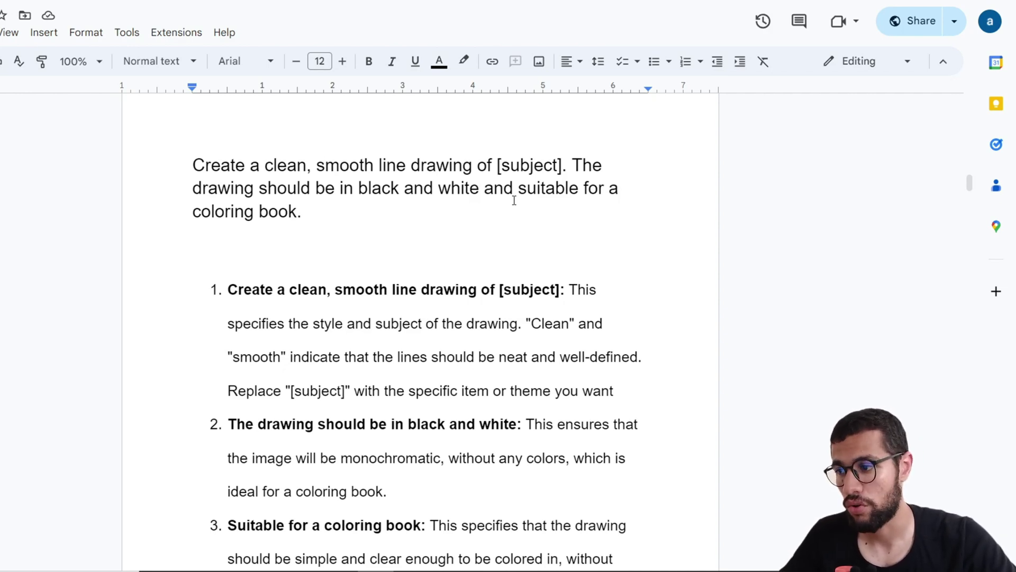
{"action": "scroll", "coordinate": [524, 254], "scroll_direction": "down", "scroll_amount": 1}
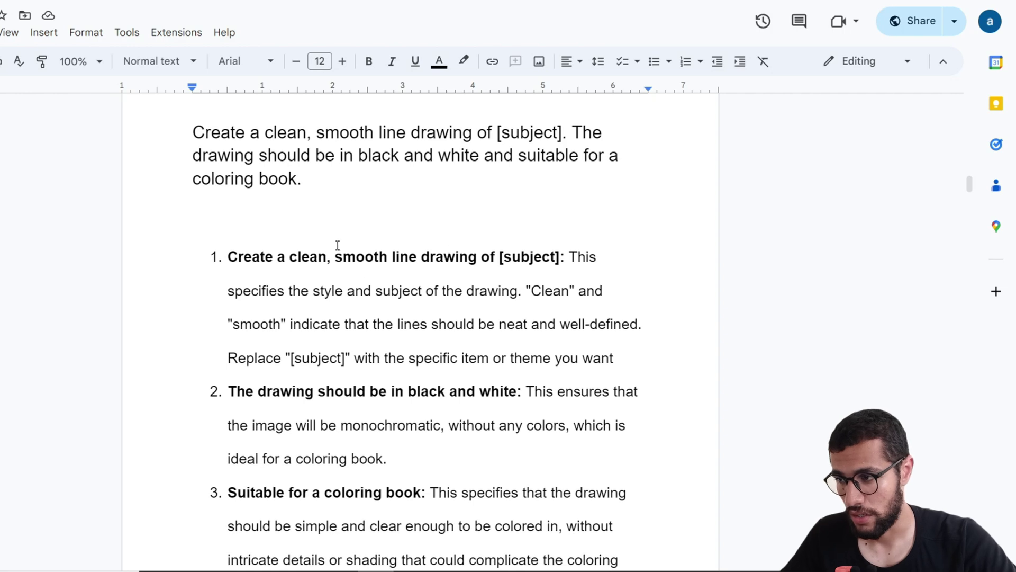
{"action": "scroll", "coordinate": [296, 297], "scroll_direction": "up", "scroll_amount": 1}
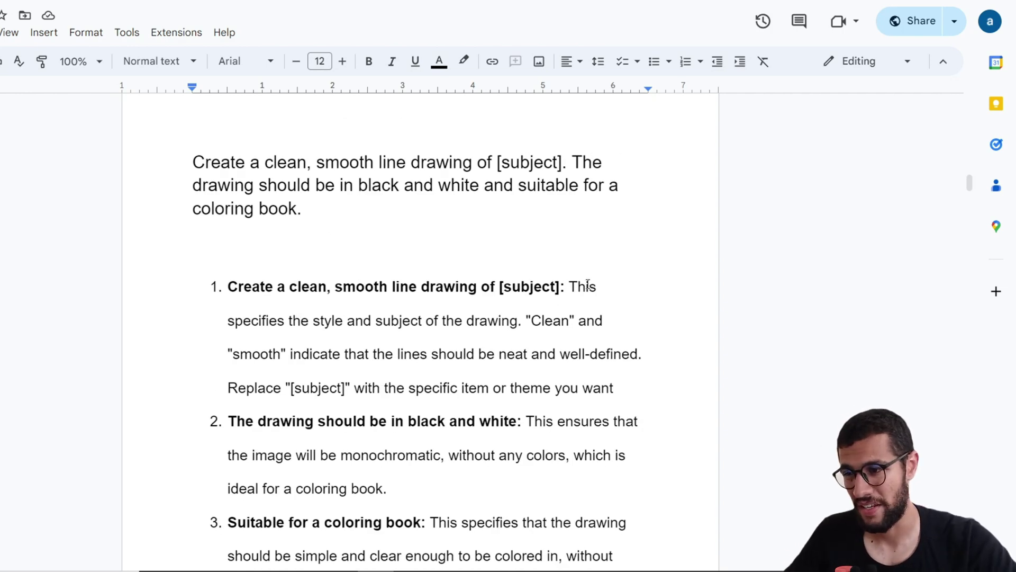
{"action": "scroll", "coordinate": [420, 143], "scroll_direction": "down", "scroll_amount": 1}
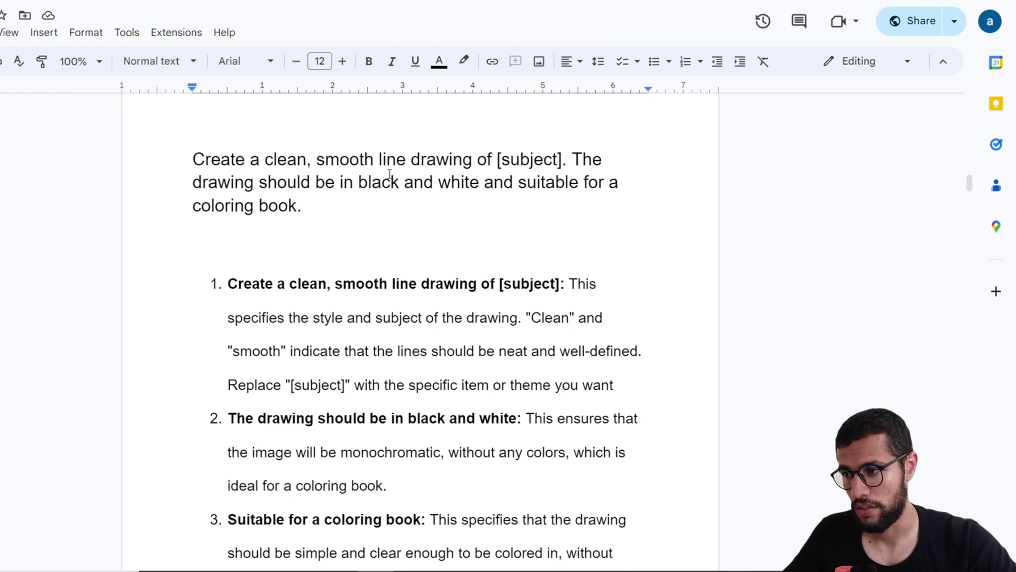
{"action": "scroll", "coordinate": [212, 169], "scroll_direction": "up", "scroll_amount": 1}
{"action": "scroll", "coordinate": [339, 202], "scroll_direction": "down", "scroll_amount": 1}
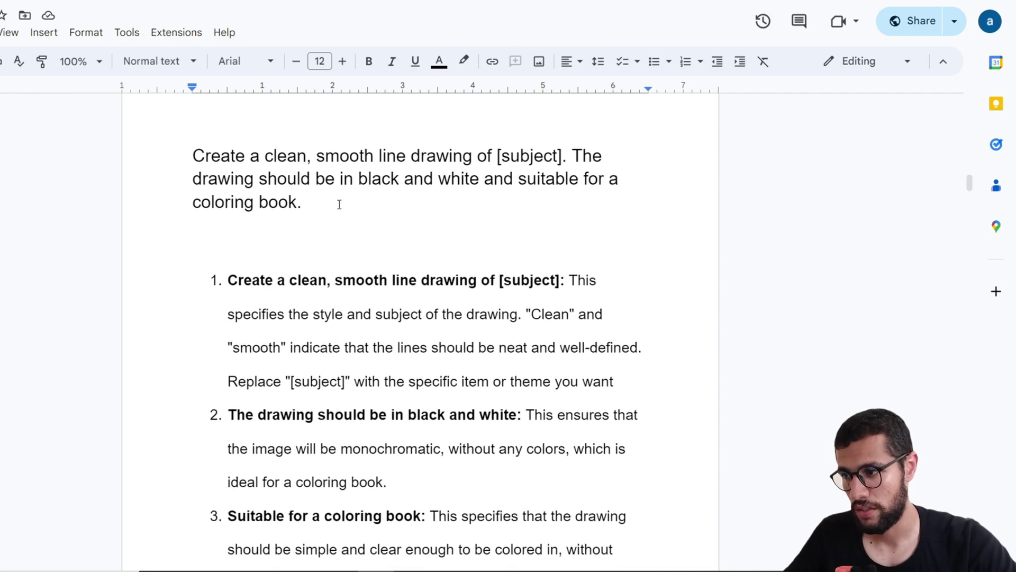
{"action": "scroll", "coordinate": [534, 278], "scroll_direction": "up", "scroll_amount": 1}
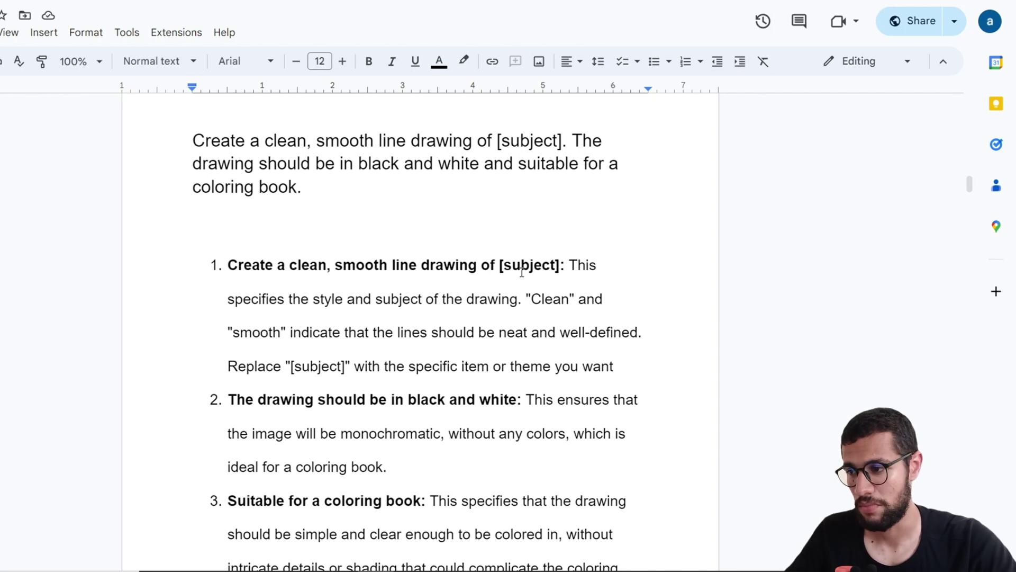
{"action": "scroll", "coordinate": [323, 329], "scroll_direction": "down", "scroll_amount": 3}
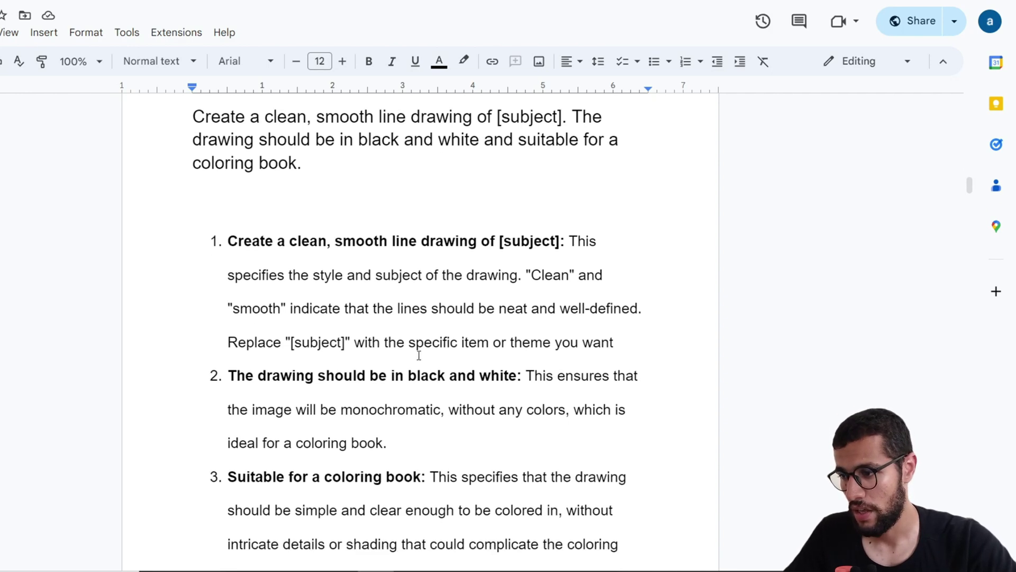
{"action": "scroll", "coordinate": [509, 324], "scroll_direction": "down", "scroll_amount": 2}
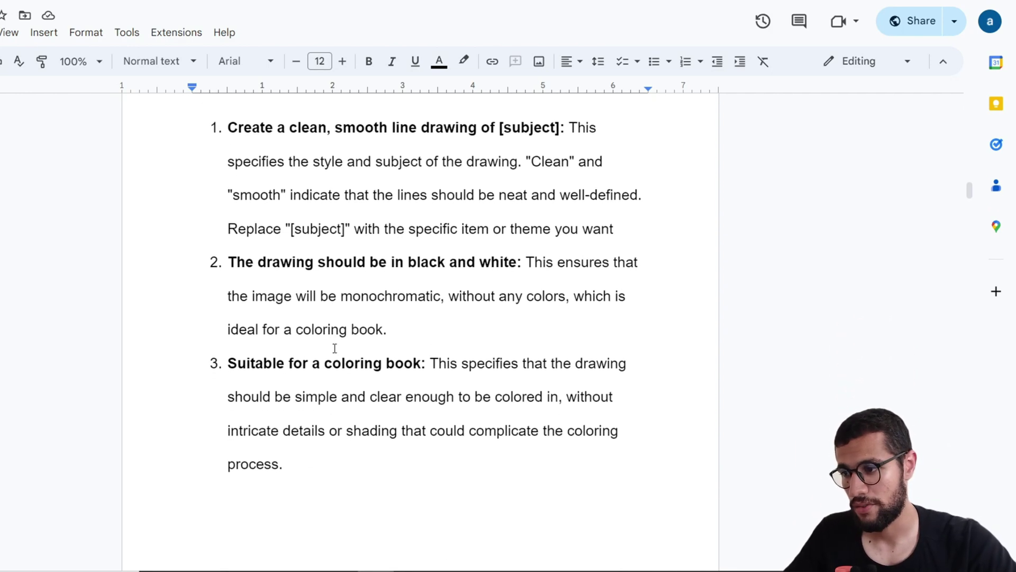
{"action": "scroll", "coordinate": [519, 370], "scroll_direction": "up", "scroll_amount": 7}
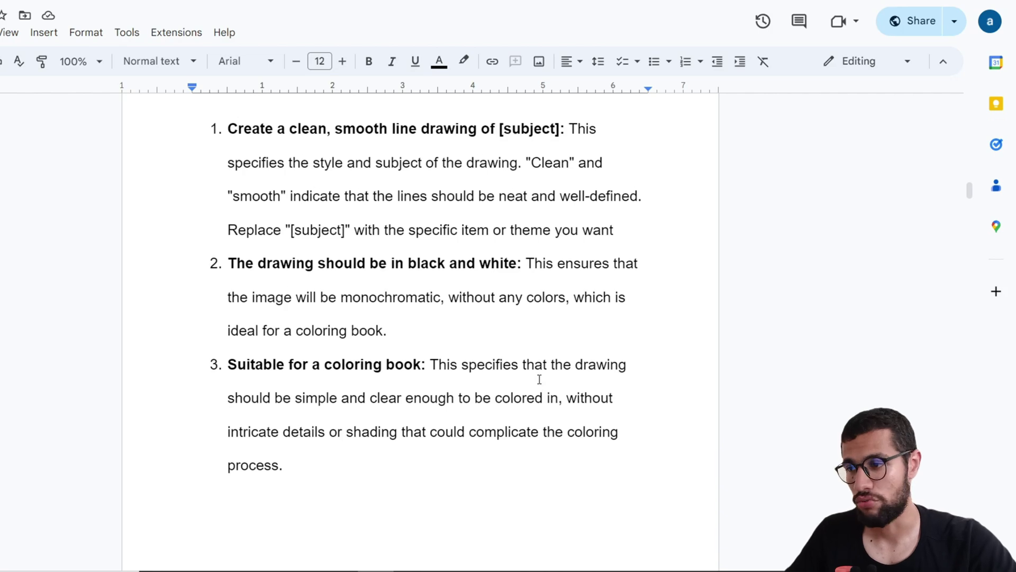
{"action": "scroll", "coordinate": [320, 341], "scroll_direction": "up", "scroll_amount": 2}
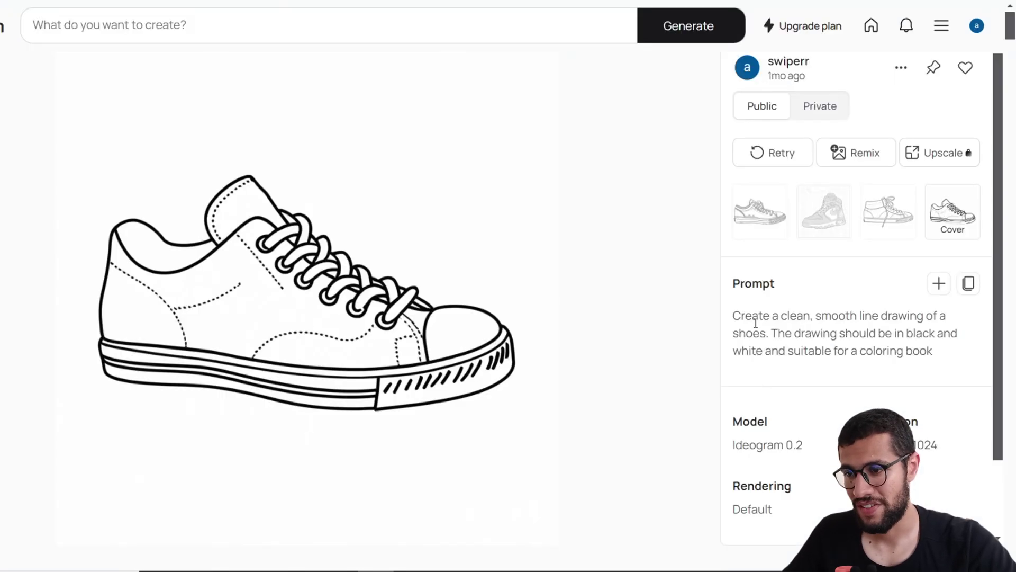
Preview the four shoe variations, ending on the low-top sneaker cover image
{"action": "left_click", "coordinate": [748, 224]}
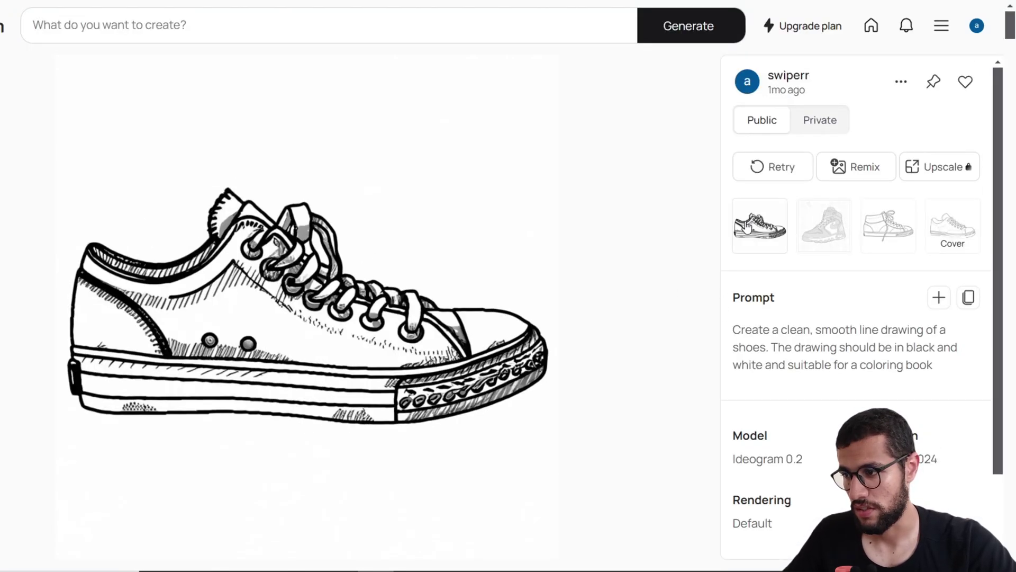
{"action": "left_click", "coordinate": [850, 220]}
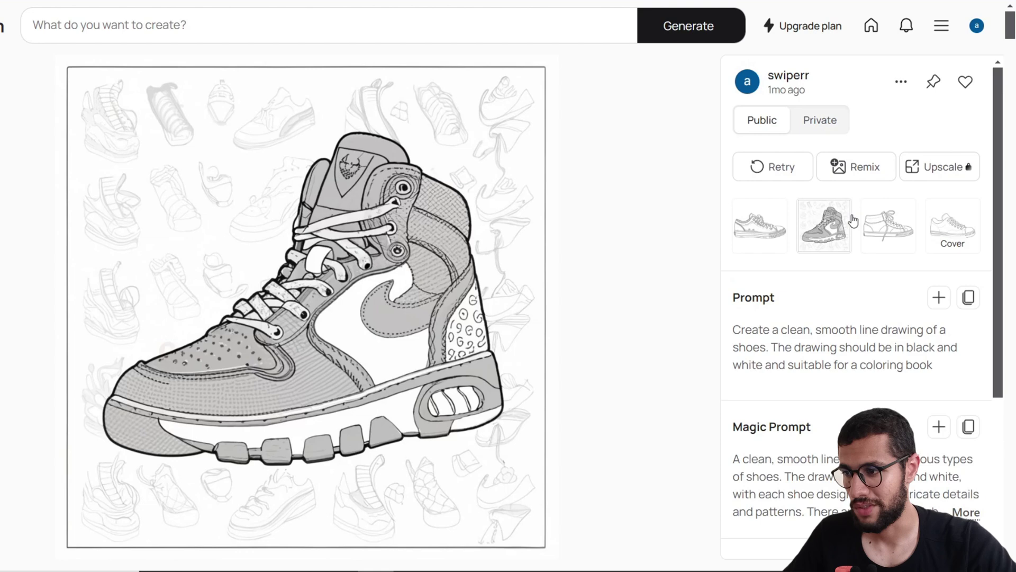
{"action": "left_click", "coordinate": [891, 227]}
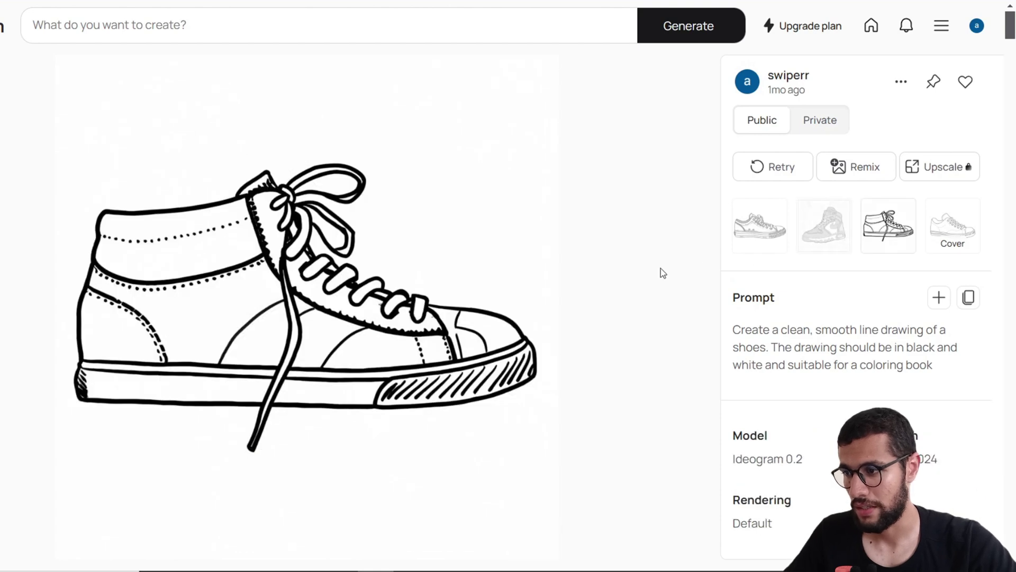
{"action": "left_click", "coordinate": [953, 231]}
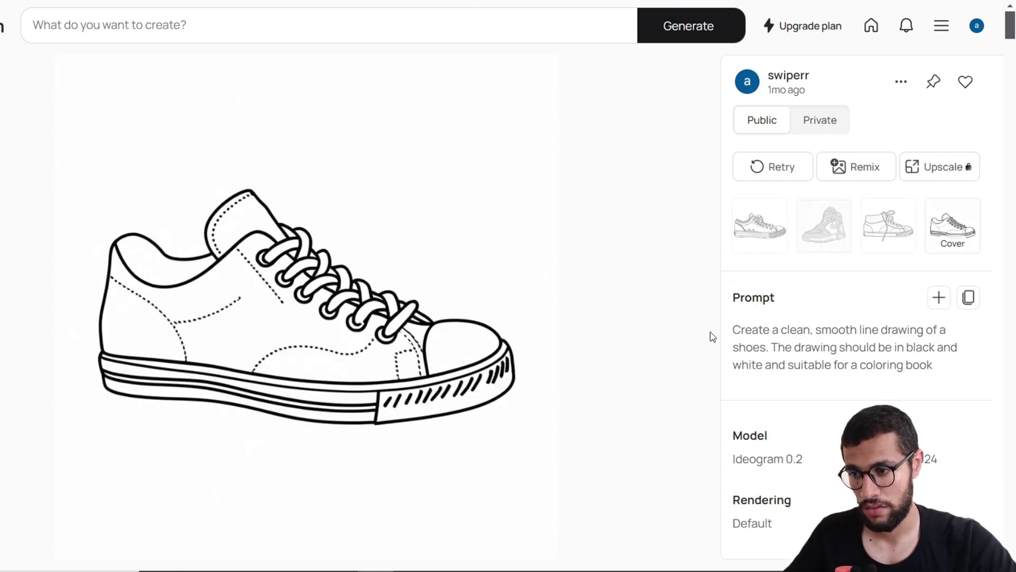
Point out the clean line-drawing prompt text, then revisit the high-top and first shoe variations
{"action": "left_click_drag", "start_coordinate": [733, 335], "coordinate": [865, 348]}
{"action": "left_click", "coordinate": [920, 337]}
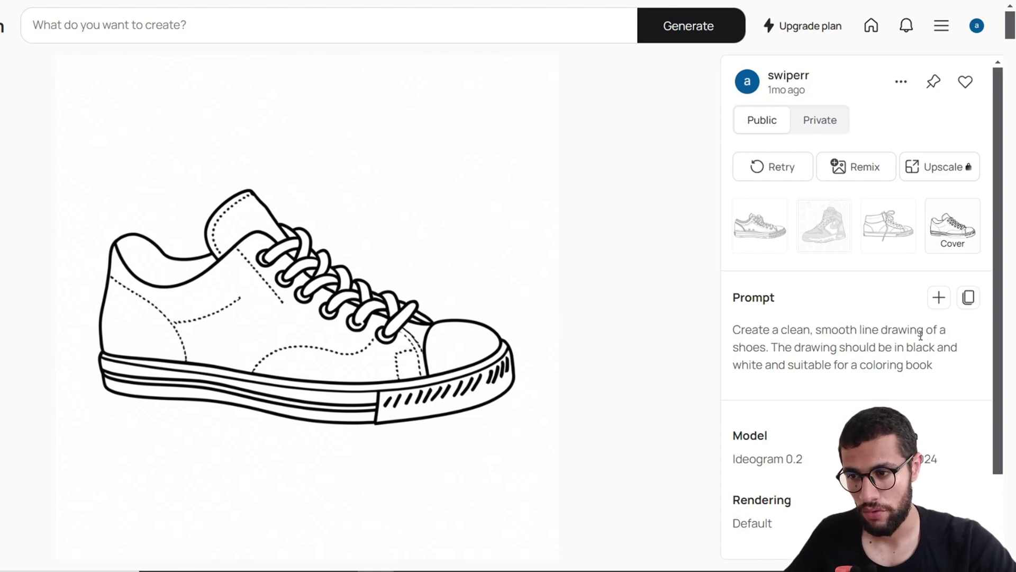
{"action": "left_click_drag", "start_coordinate": [763, 344], "coordinate": [747, 331]}
{"action": "left_click", "coordinate": [755, 343]}
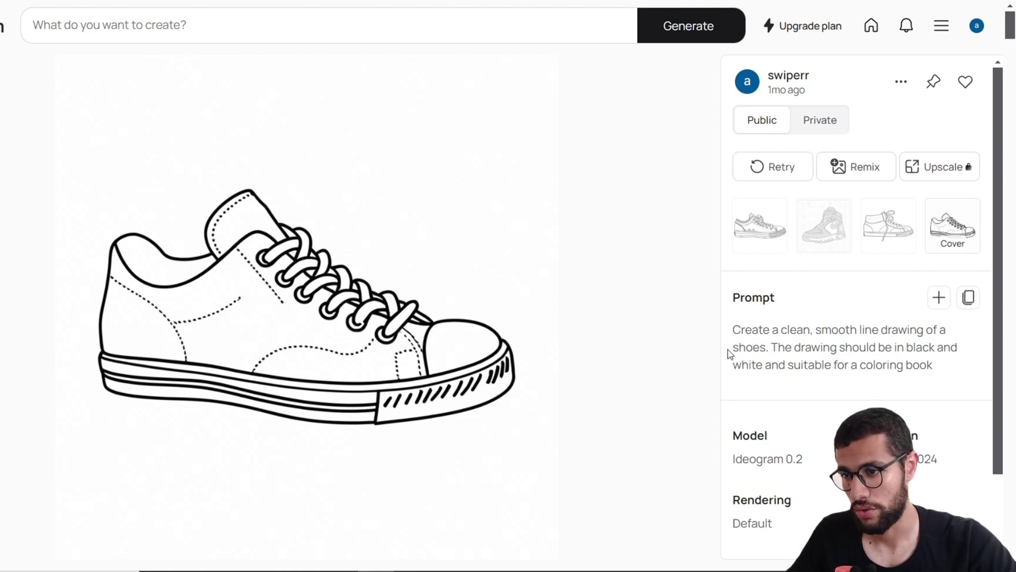
{"action": "left_click", "coordinate": [878, 231]}
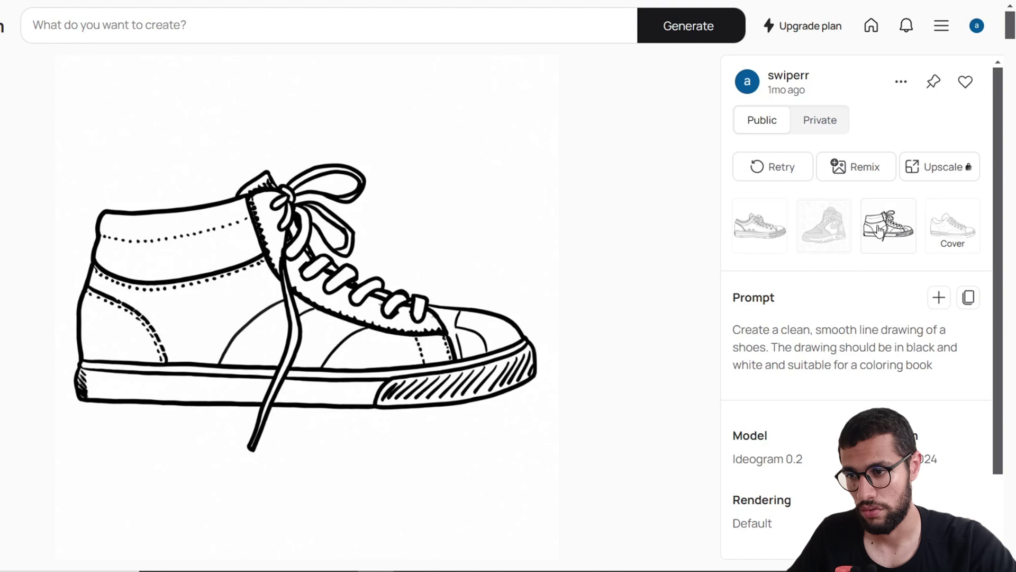
{"action": "left_click", "coordinate": [771, 238]}
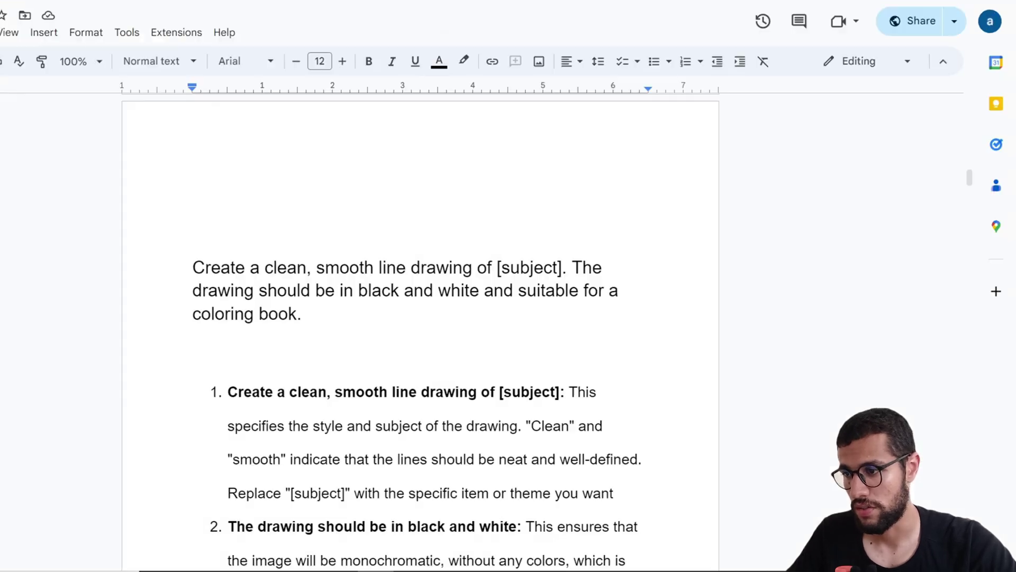
Highlight the clean line-drawing template sentence to emphasise it, then deselect
{"action": "left_click_drag", "start_coordinate": [182, 258], "coordinate": [329, 286]}
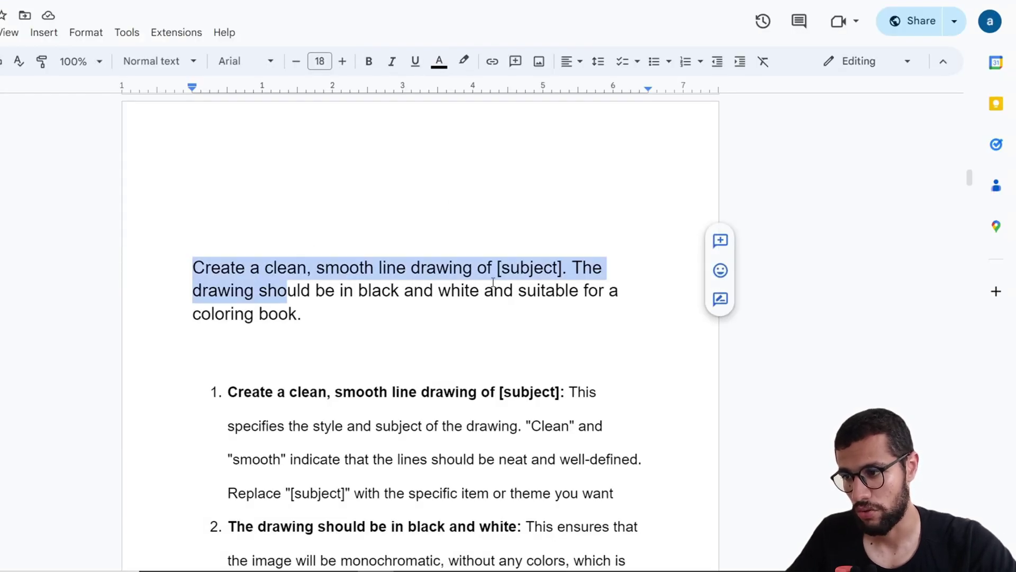
{"action": "scroll", "coordinate": [497, 238], "scroll_direction": "down", "scroll_amount": 2}
{"action": "left_click", "coordinate": [534, 210]}
{"action": "scroll", "coordinate": [490, 259], "scroll_direction": "down", "scroll_amount": 5}
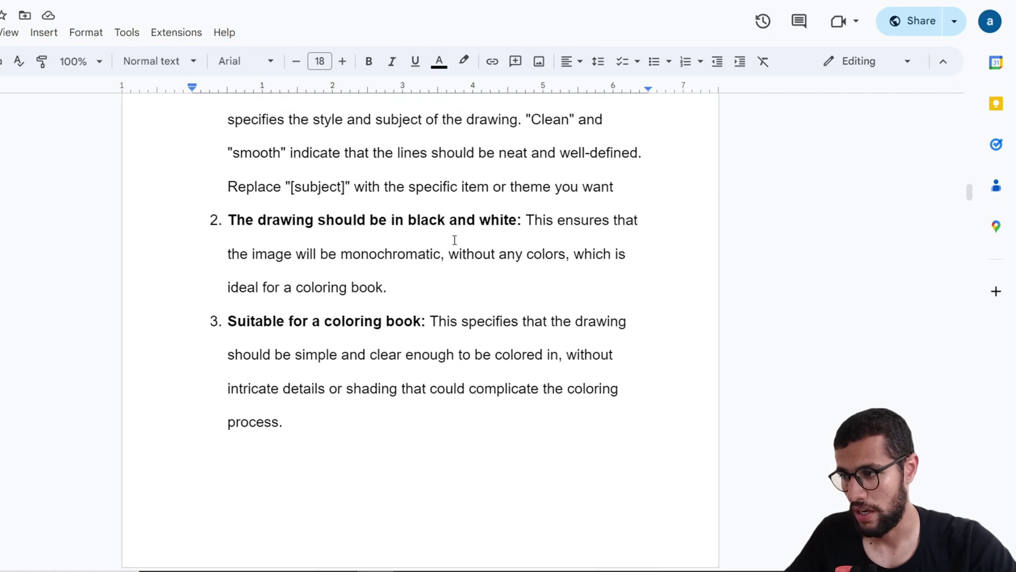
Scroll past the page break to the expanded template with shape, key features and additional features
{"action": "scroll", "coordinate": [454, 240], "scroll_direction": "up", "scroll_amount": 3}
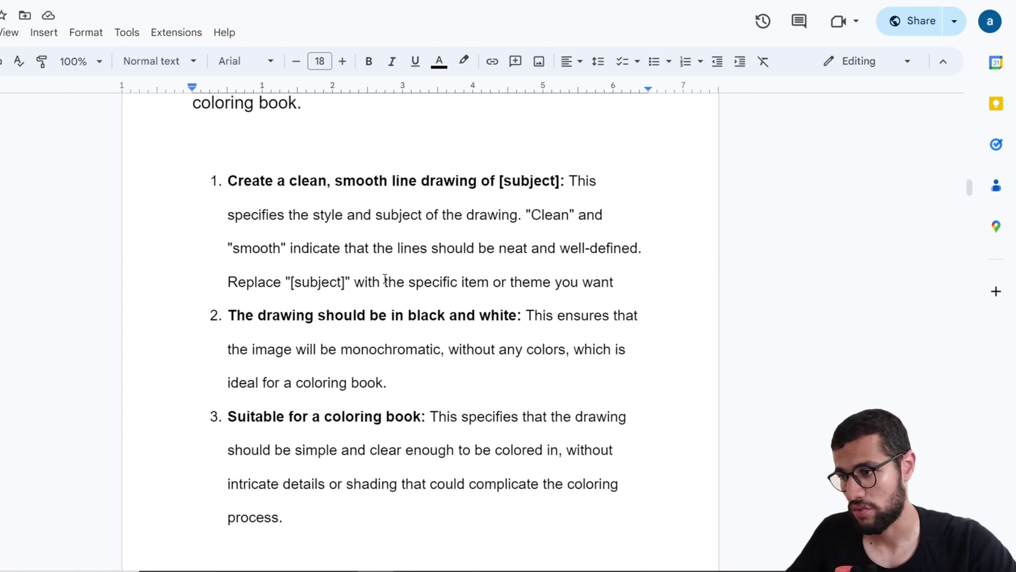
{"action": "scroll", "coordinate": [383, 278], "scroll_direction": "down", "scroll_amount": 10}
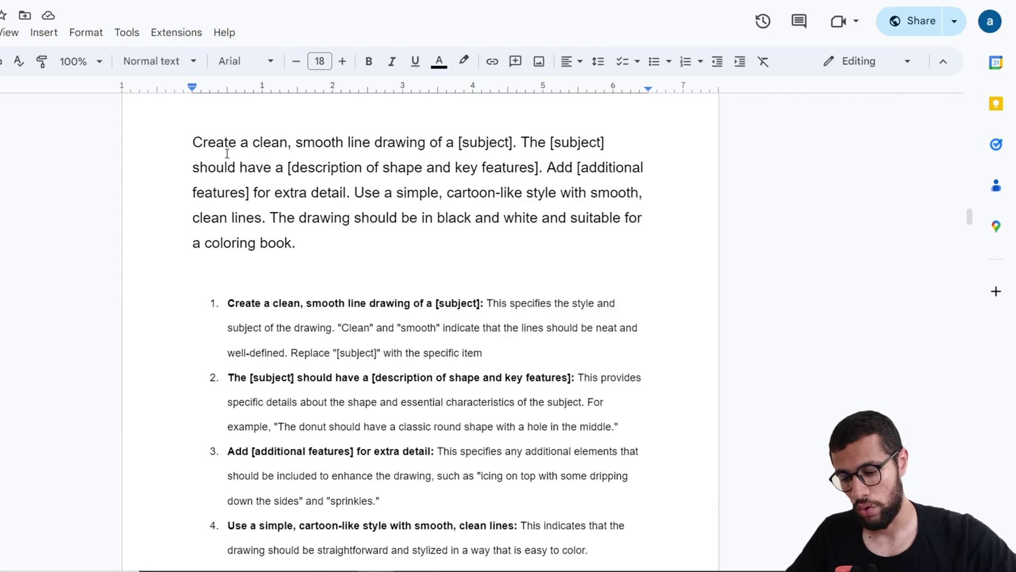
{"action": "scroll", "coordinate": [223, 175], "scroll_direction": "up", "scroll_amount": 12}
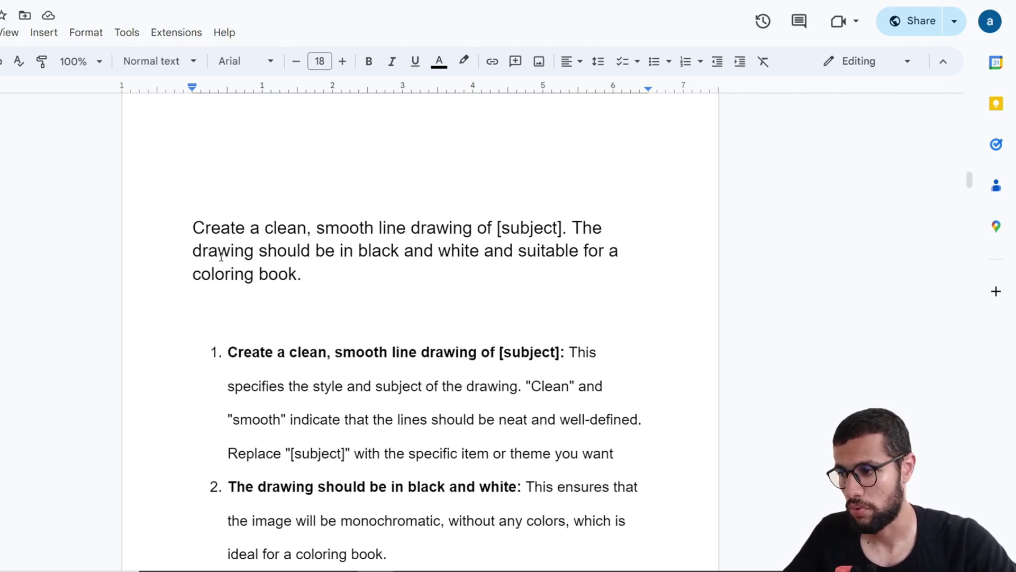
{"action": "scroll", "coordinate": [221, 257], "scroll_direction": "up", "scroll_amount": 5}
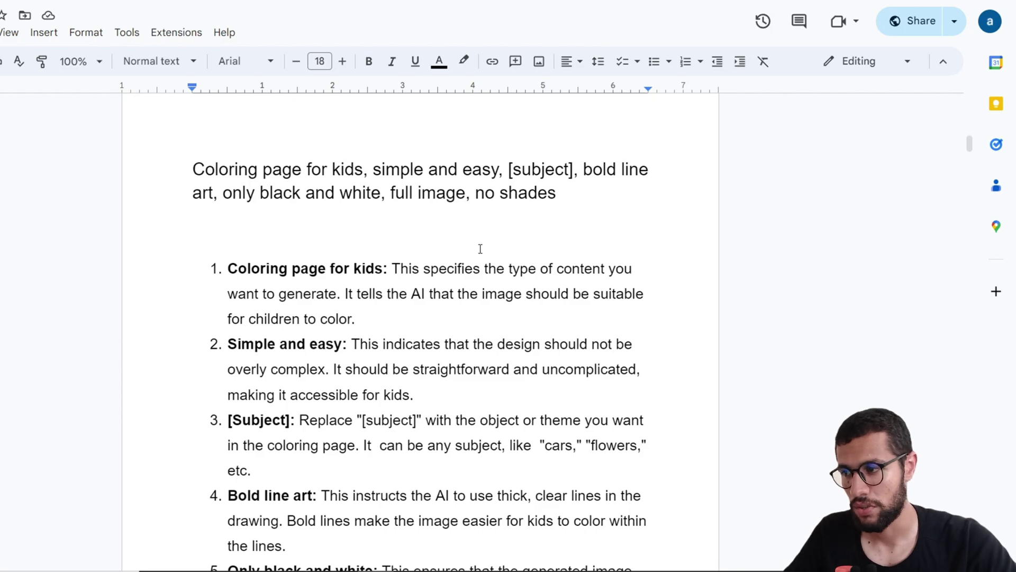
{"action": "scroll", "coordinate": [611, 175], "scroll_direction": "down", "scroll_amount": 7}
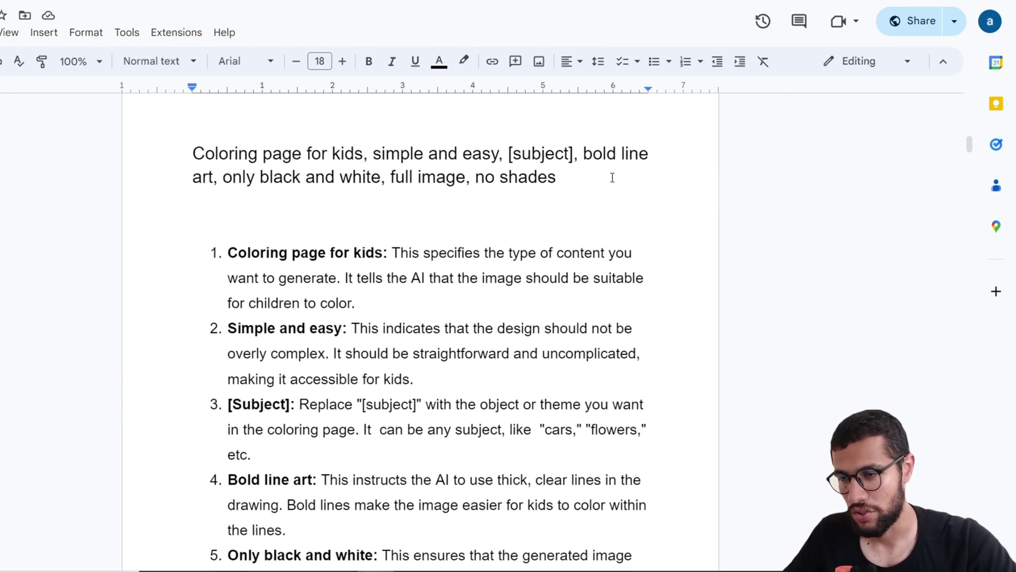
{"action": "scroll", "coordinate": [610, 172], "scroll_direction": "down", "scroll_amount": 12}
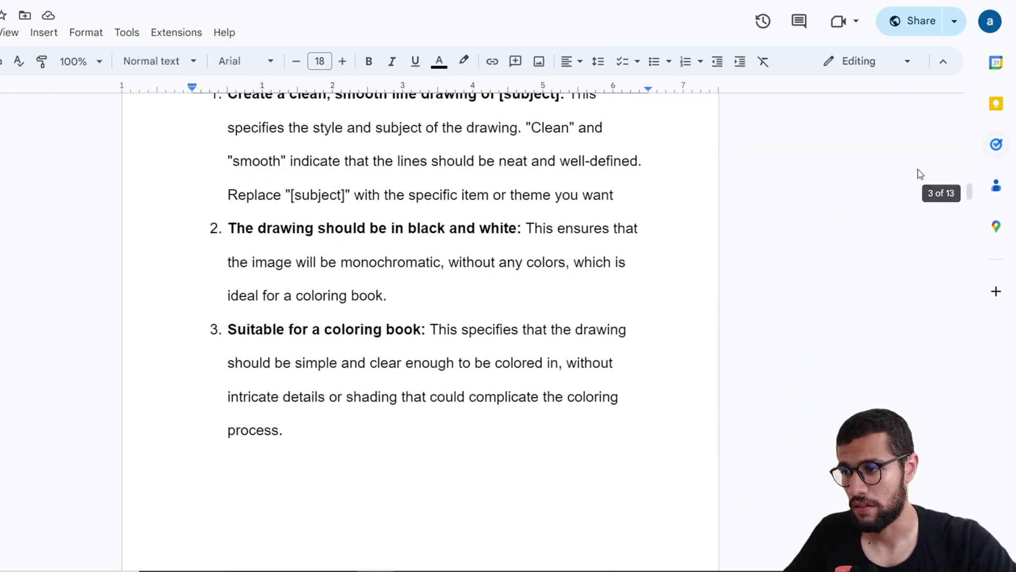
{"action": "scroll", "coordinate": [567, 217], "scroll_direction": "up", "scroll_amount": 4}
{"action": "scroll", "coordinate": [473, 345], "scroll_direction": "down", "scroll_amount": 5}
{"action": "scroll", "coordinate": [473, 344], "scroll_direction": "down", "scroll_amount": 7}
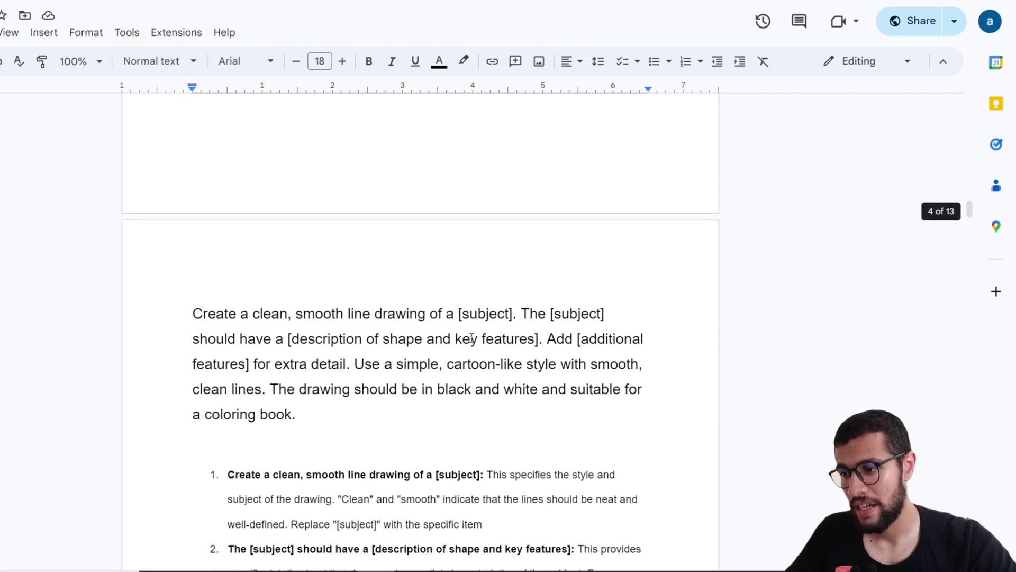
{"action": "scroll", "coordinate": [471, 337], "scroll_direction": "down", "scroll_amount": 1}
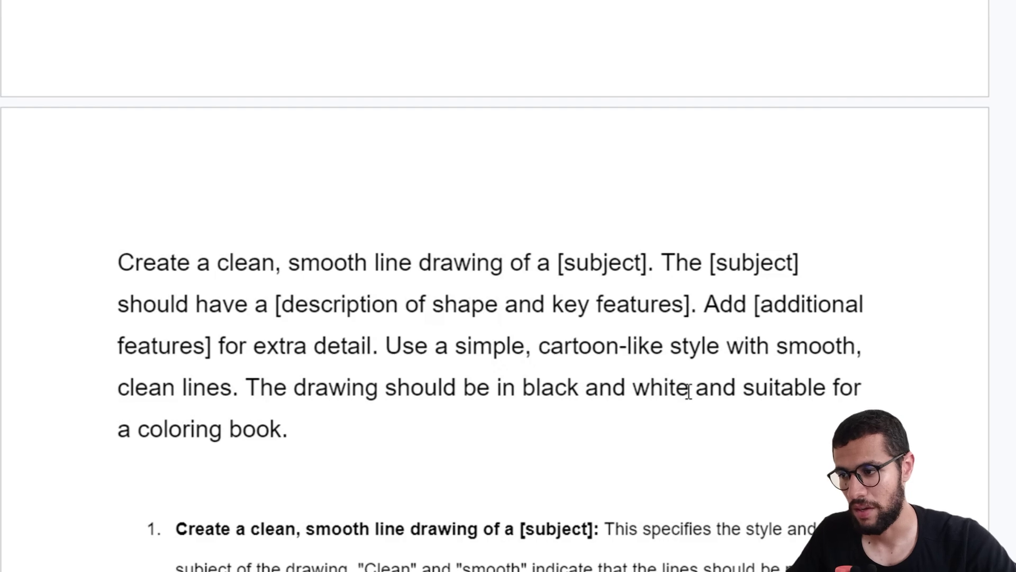
Scroll back to the line-drawing template, then down past the donut images to 'A coloring page for kids of [subject]'
{"action": "scroll", "coordinate": [694, 522], "scroll_direction": "down", "scroll_amount": 4}
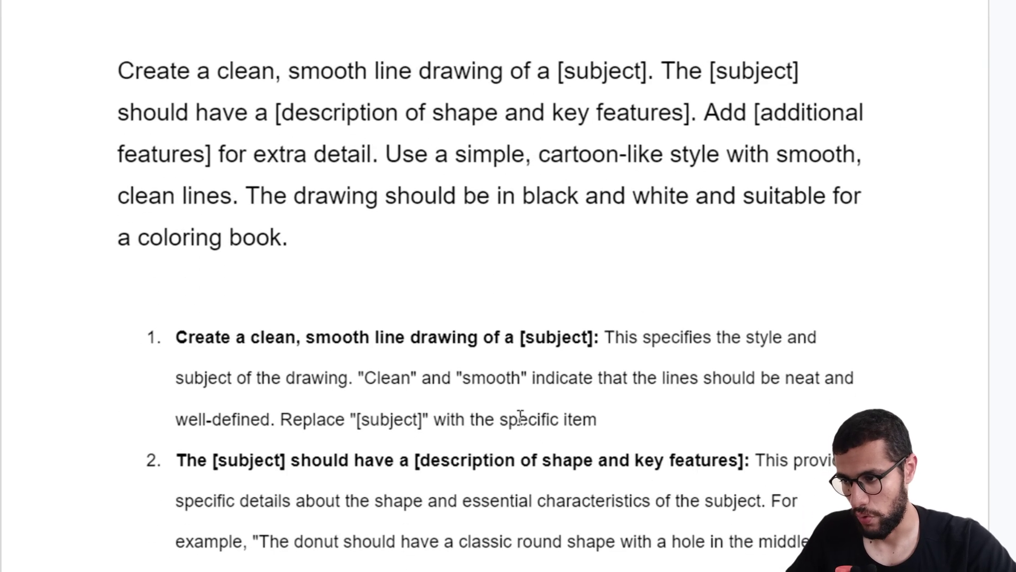
{"action": "scroll", "coordinate": [520, 417], "scroll_direction": "down", "scroll_amount": 8}
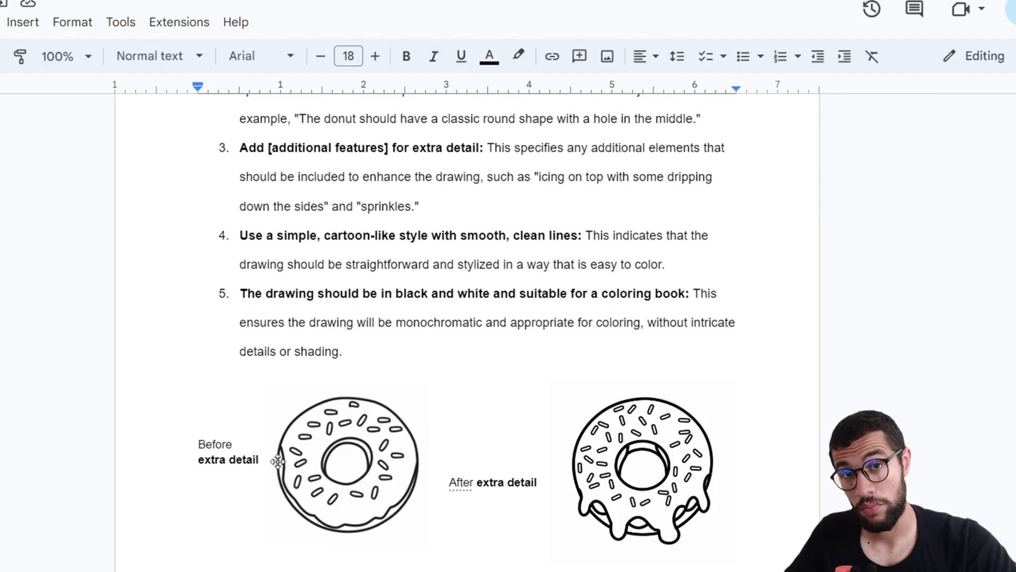
{"action": "scroll", "coordinate": [295, 415], "scroll_direction": "up", "scroll_amount": 15}
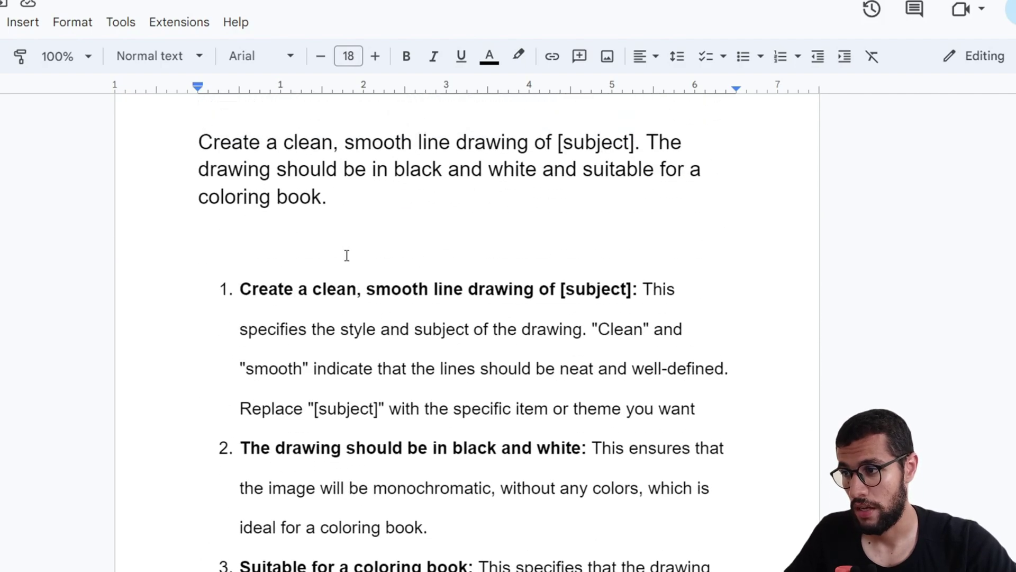
{"action": "scroll", "coordinate": [347, 256], "scroll_direction": "up", "scroll_amount": 12}
{"action": "scroll", "coordinate": [404, 256], "scroll_direction": "down", "scroll_amount": 8}
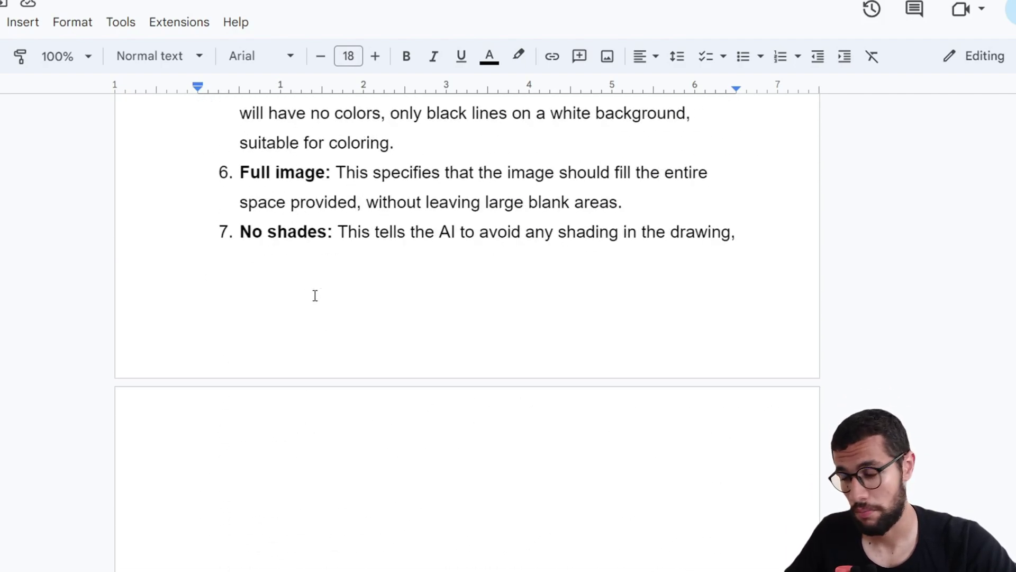
{"action": "scroll", "coordinate": [315, 295], "scroll_direction": "up", "scroll_amount": 10}
{"action": "scroll", "coordinate": [314, 296], "scroll_direction": "down", "scroll_amount": 7}
{"action": "scroll", "coordinate": [354, 397], "scroll_direction": "up", "scroll_amount": 1}
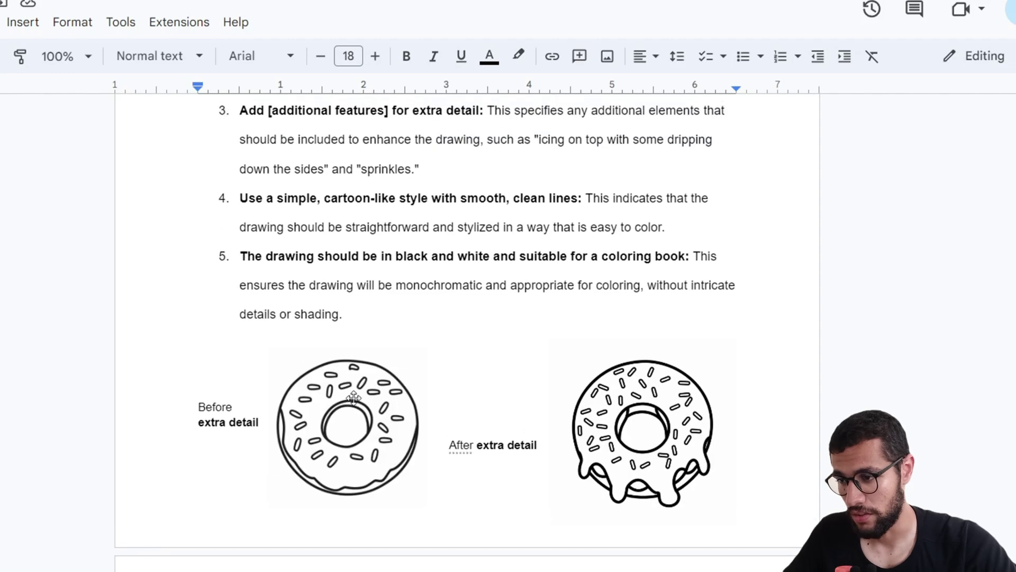
{"action": "scroll", "coordinate": [643, 423], "scroll_direction": "up", "scroll_amount": 1}
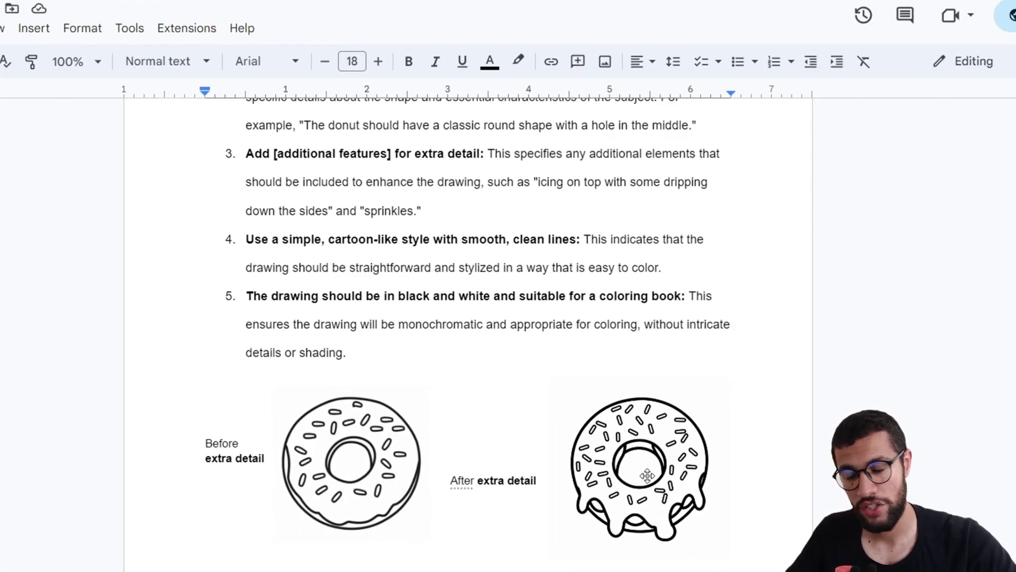
{"action": "scroll", "coordinate": [646, 475], "scroll_direction": "up", "scroll_amount": 2}
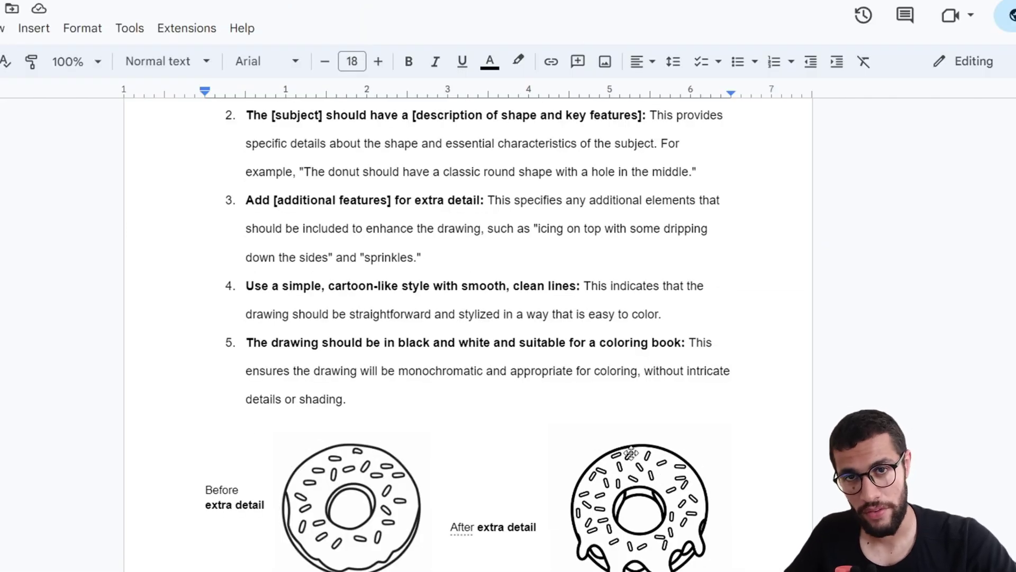
{"action": "scroll", "coordinate": [631, 453], "scroll_direction": "down", "scroll_amount": 10}
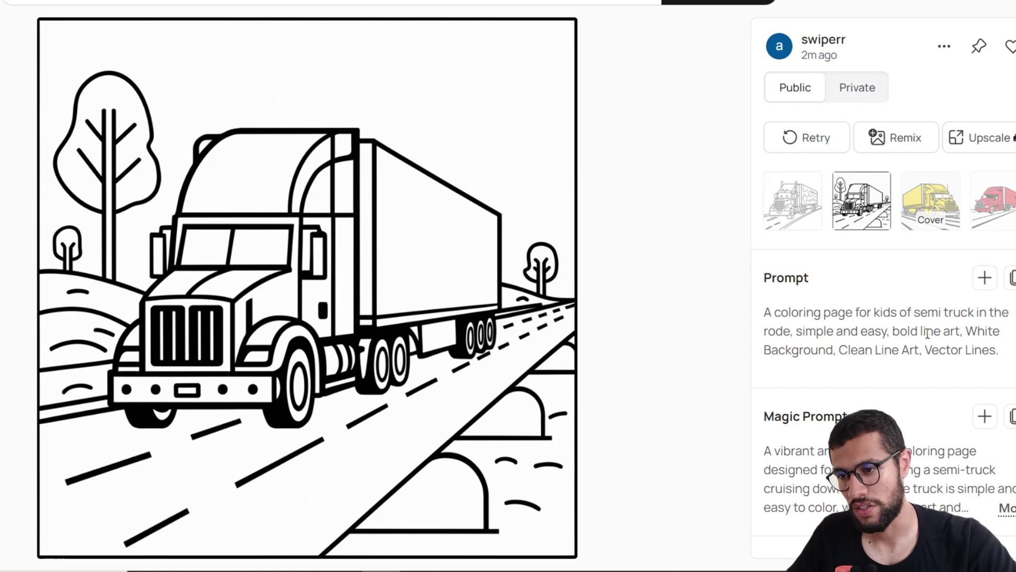
Compare the red, yellow, wavy-trailer and line-art semi-truck variations
{"action": "left_click", "coordinate": [989, 217]}
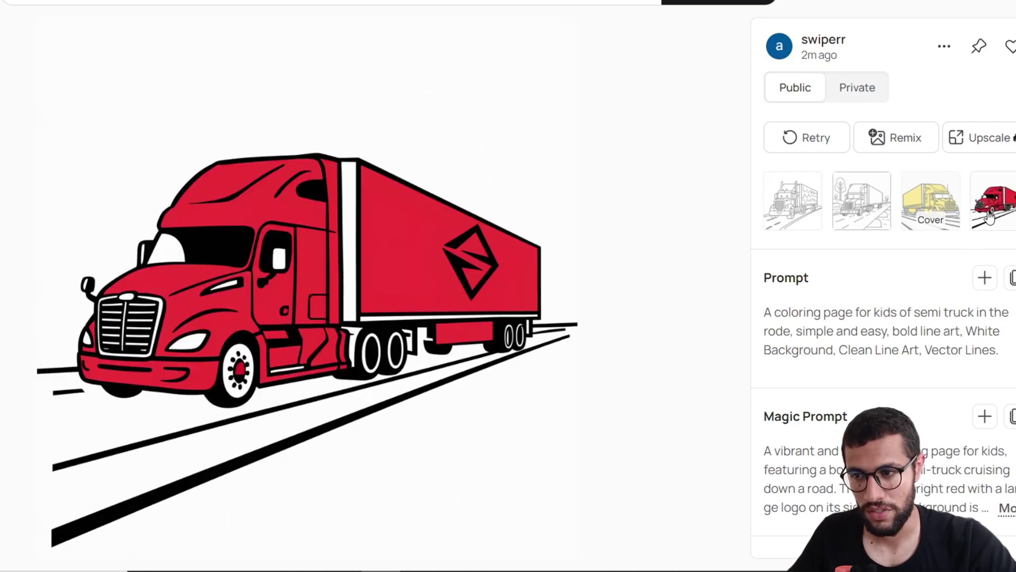
{"action": "left_click", "coordinate": [914, 198]}
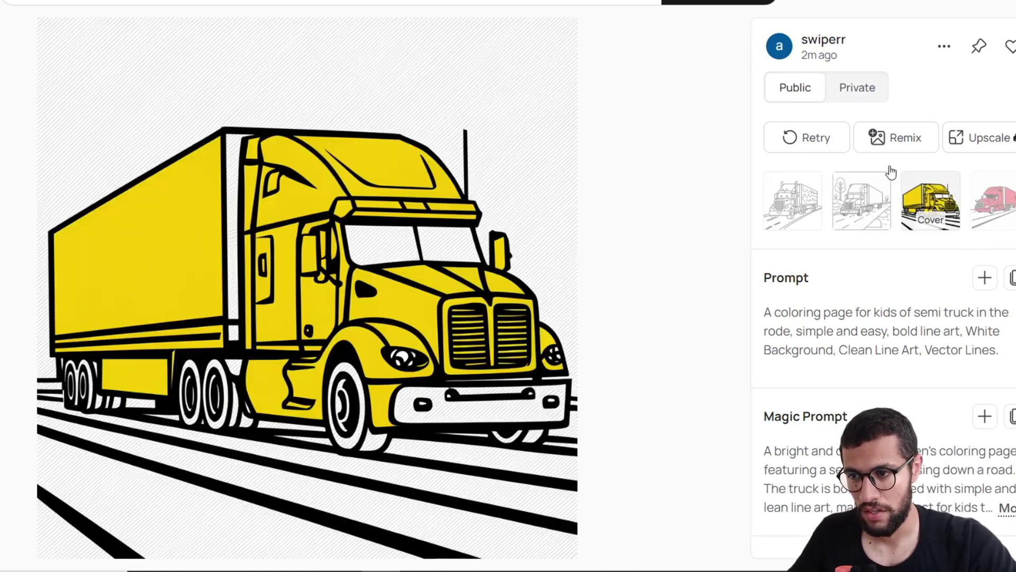
{"action": "left_click", "coordinate": [792, 212]}
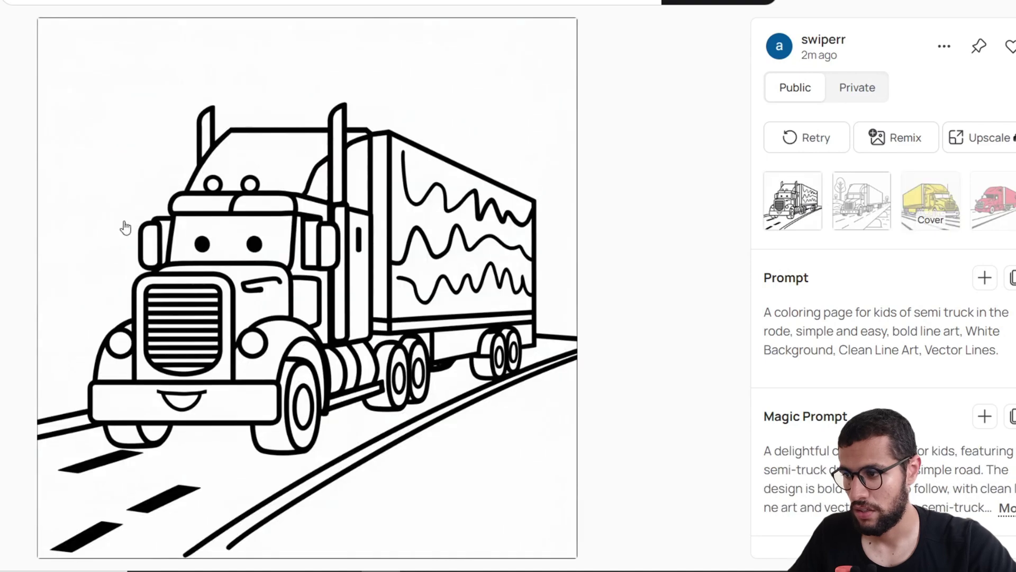
{"action": "left_click", "coordinate": [860, 197]}
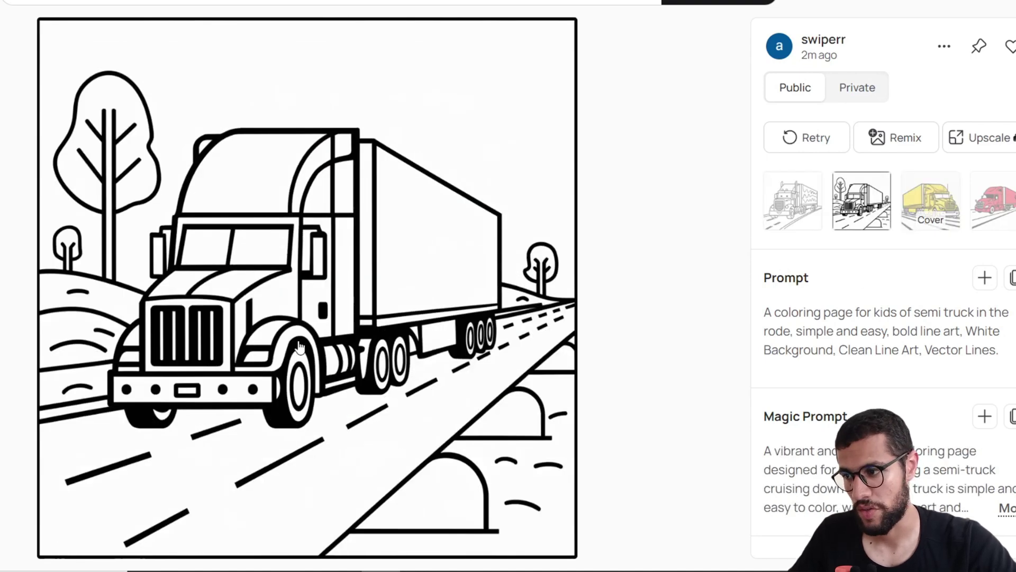
Switch to the next semi-truck generation and view its four variations, ending on the side-view truck
{"action": "key", "text": "Right"}
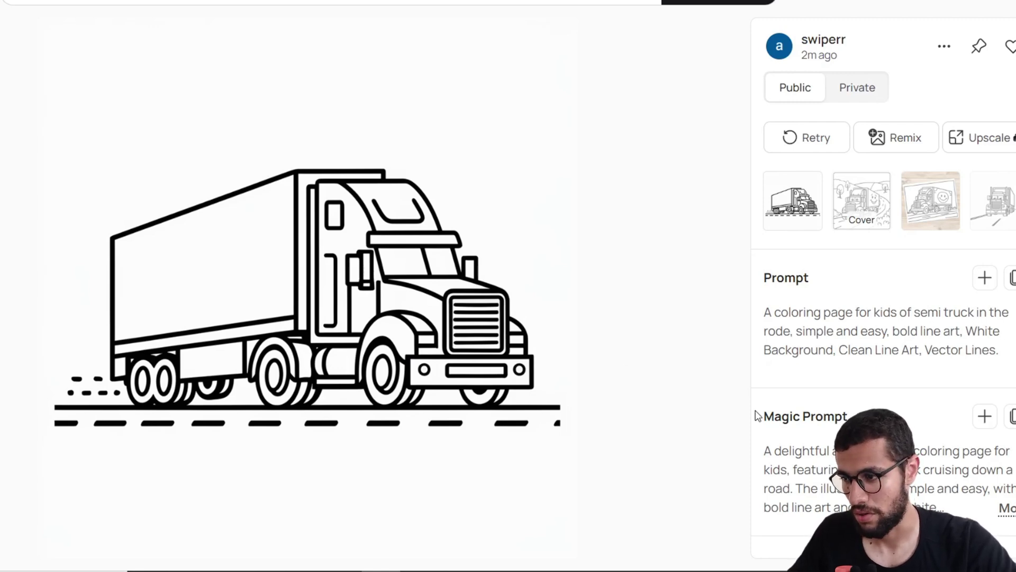
{"action": "left_click", "coordinate": [914, 219]}
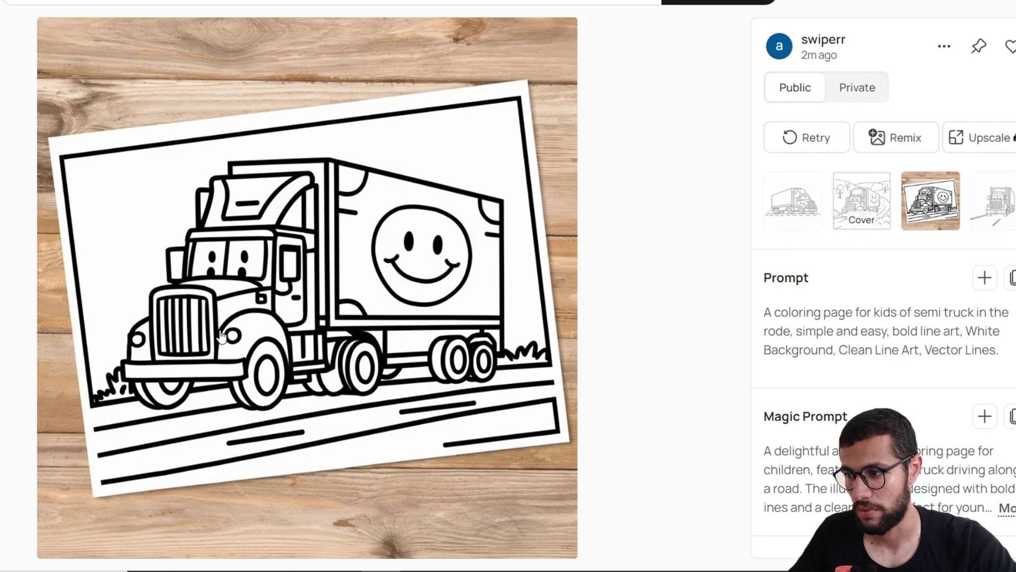
{"action": "left_click", "coordinate": [981, 201]}
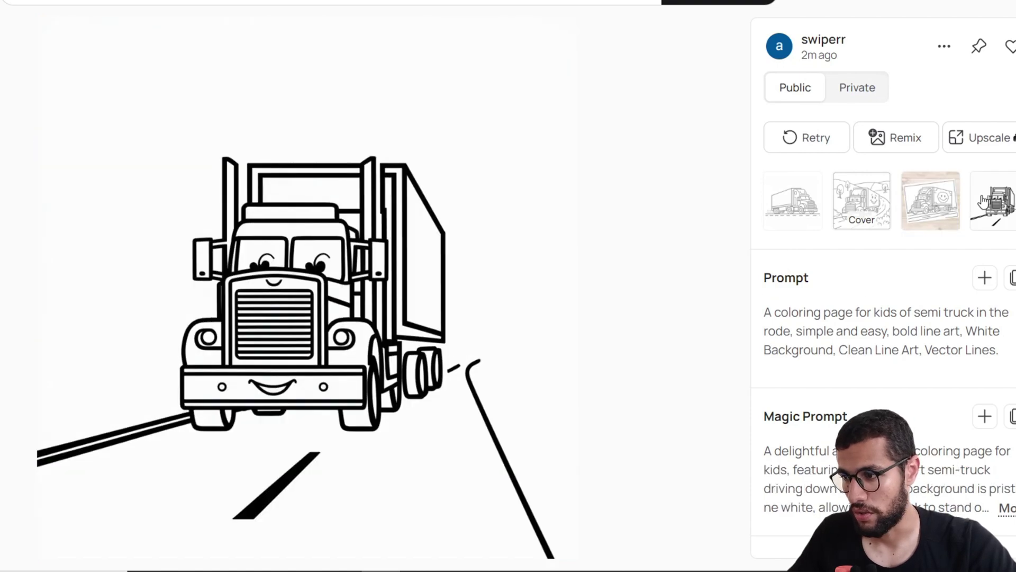
{"action": "left_click", "coordinate": [864, 195]}
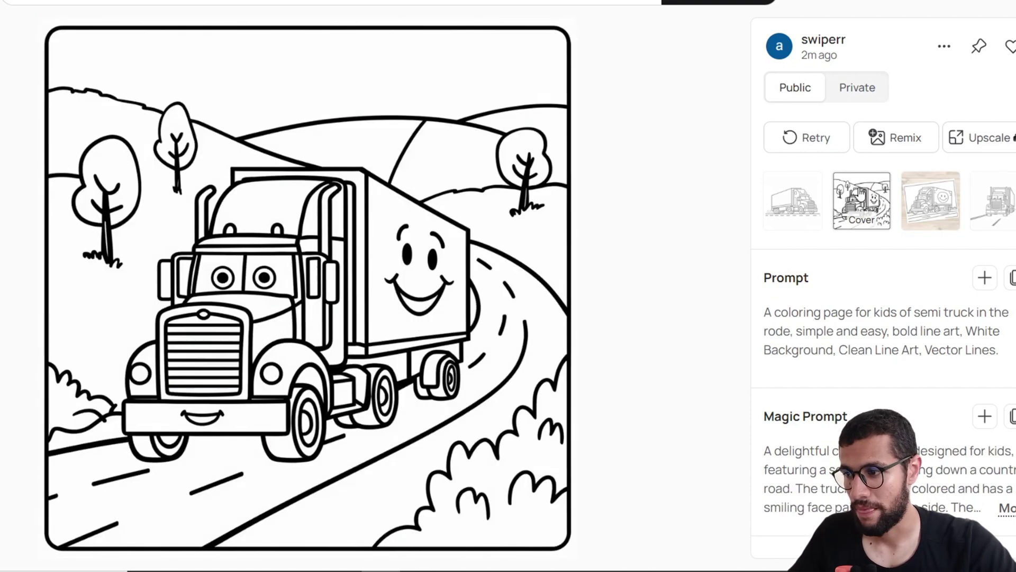
{"action": "left_click", "coordinate": [813, 206]}
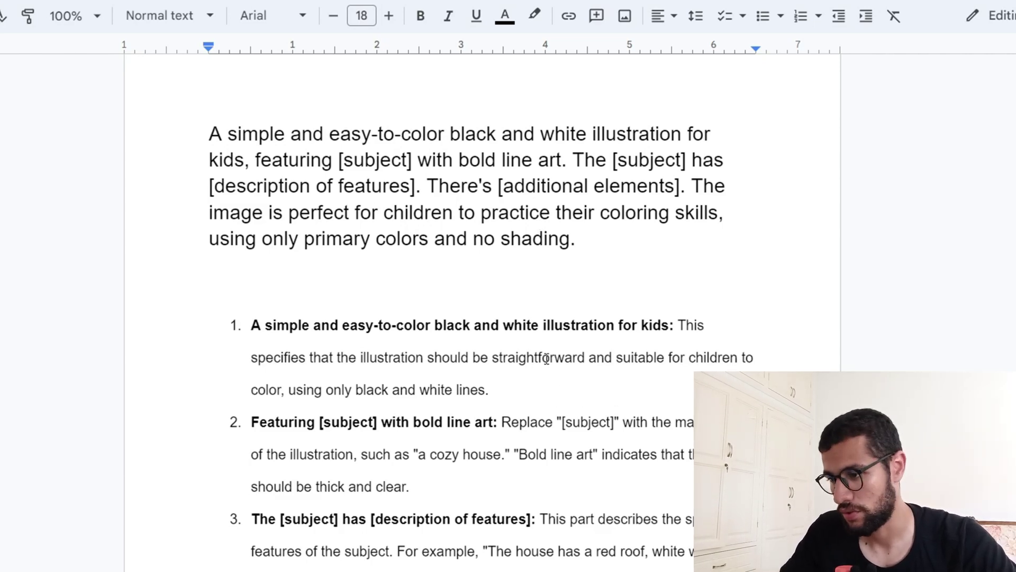
Scroll down to the black-background rose image and its single-large-rose prompt
{"action": "scroll", "coordinate": [546, 360], "scroll_direction": "down", "scroll_amount": 3}
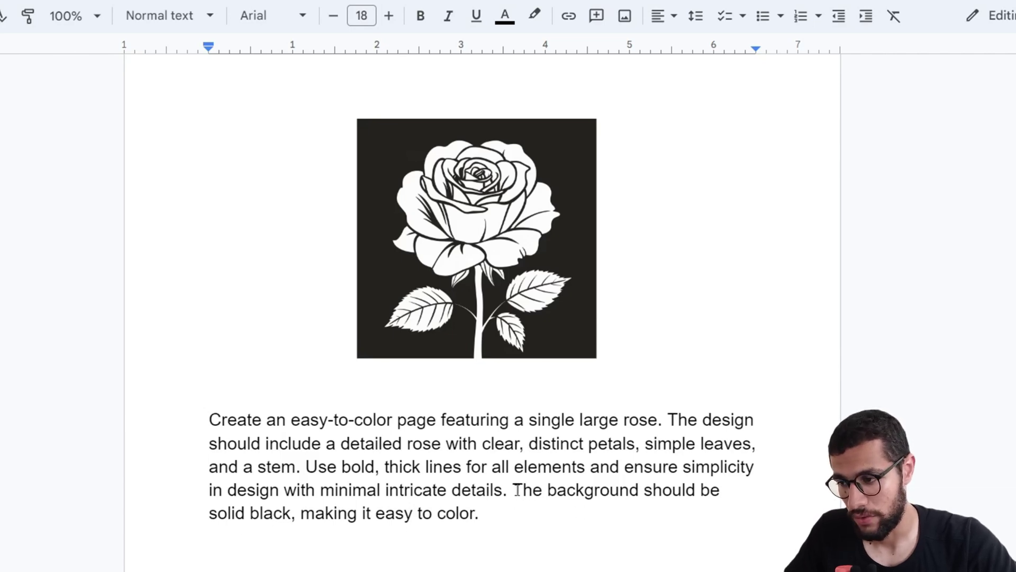
Highlight the rose prompt sentence 'The background should be solid black', then deselect it
{"action": "left_click_drag", "start_coordinate": [514, 489], "coordinate": [294, 517]}
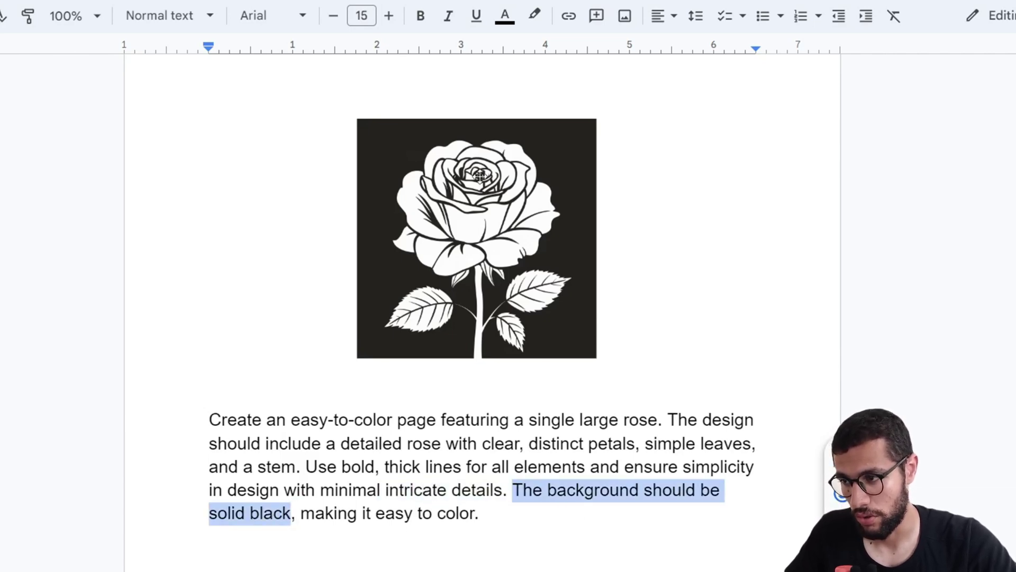
{"action": "left_click", "coordinate": [519, 490]}
{"action": "left_click_drag", "start_coordinate": [517, 492], "coordinate": [292, 517]}
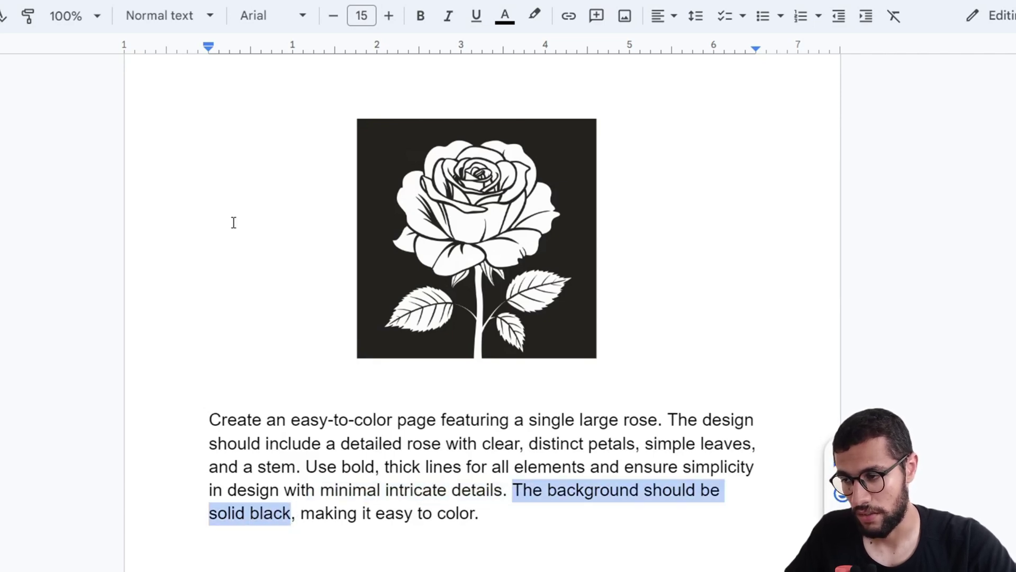
{"action": "left_click", "coordinate": [691, 223]}
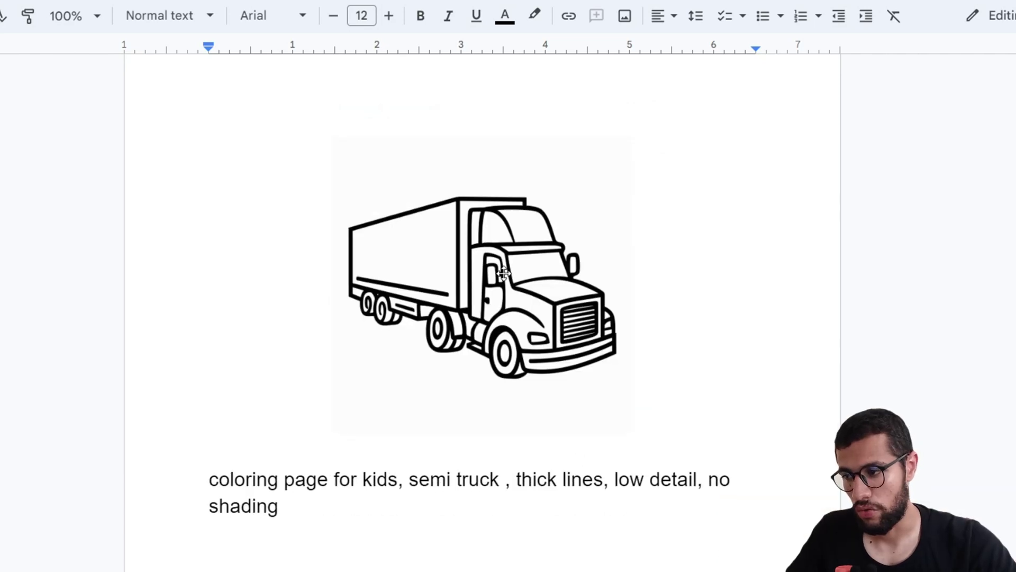
Scroll past the truck and rose coloring-page examples down to the final bullet-point tips page
{"action": "scroll", "coordinate": [392, 333], "scroll_direction": "down", "scroll_amount": 8}
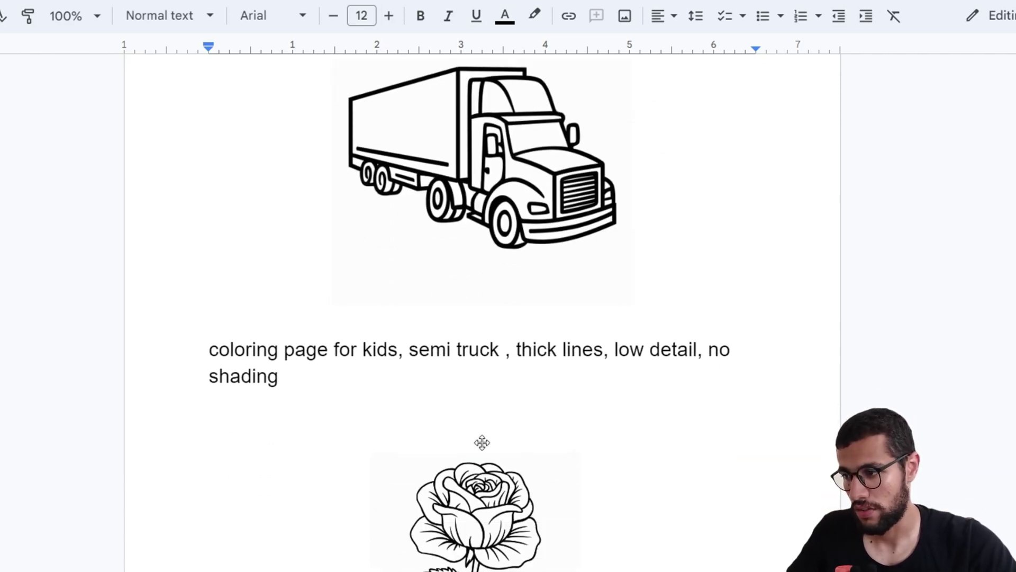
{"action": "scroll", "coordinate": [299, 222], "scroll_direction": "down", "scroll_amount": 11}
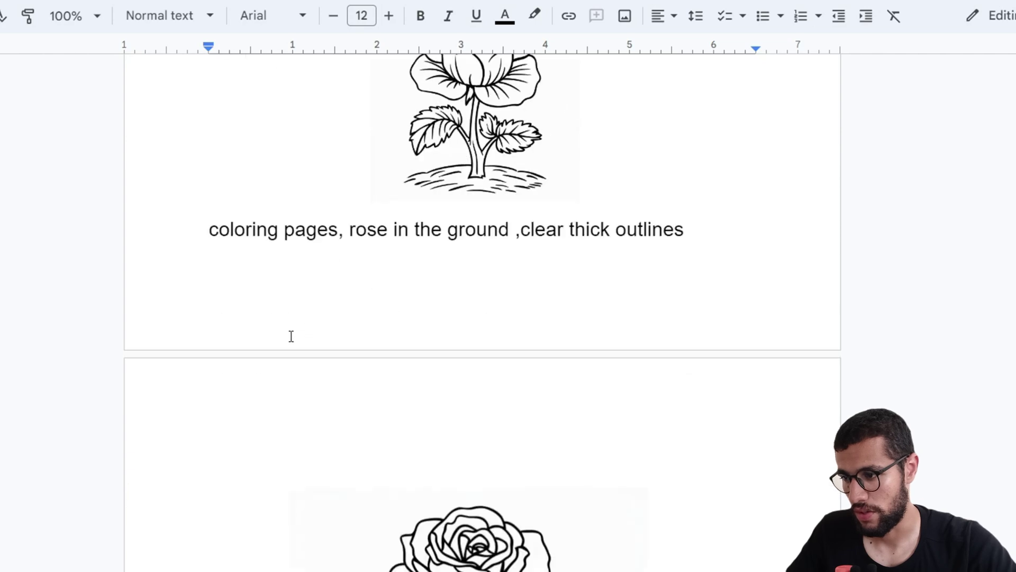
{"action": "scroll", "coordinate": [432, 266], "scroll_direction": "up", "scroll_amount": 2}
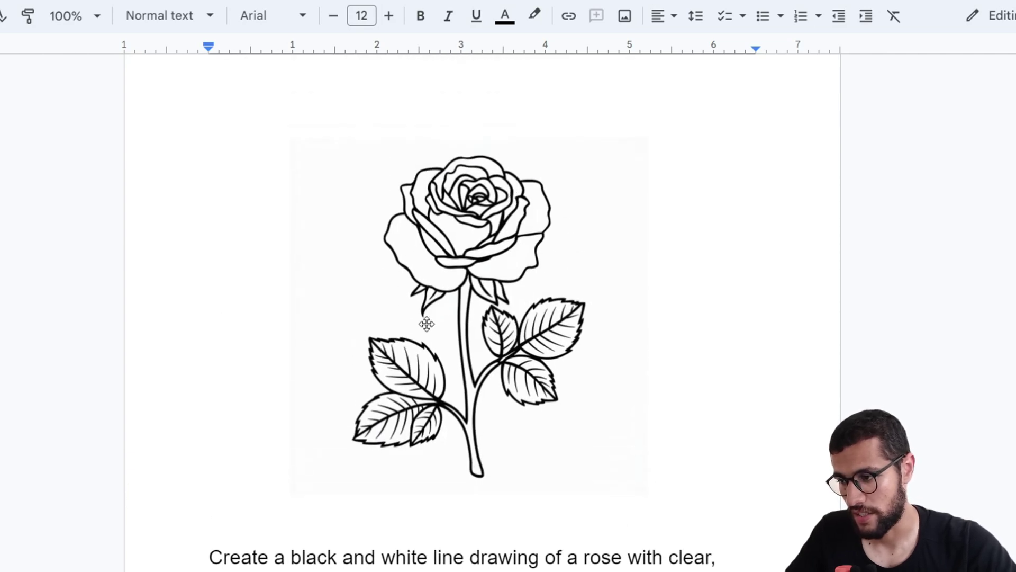
{"action": "scroll", "coordinate": [427, 322], "scroll_direction": "down", "scroll_amount": 5}
{"action": "scroll", "coordinate": [595, 319], "scroll_direction": "down", "scroll_amount": 13}
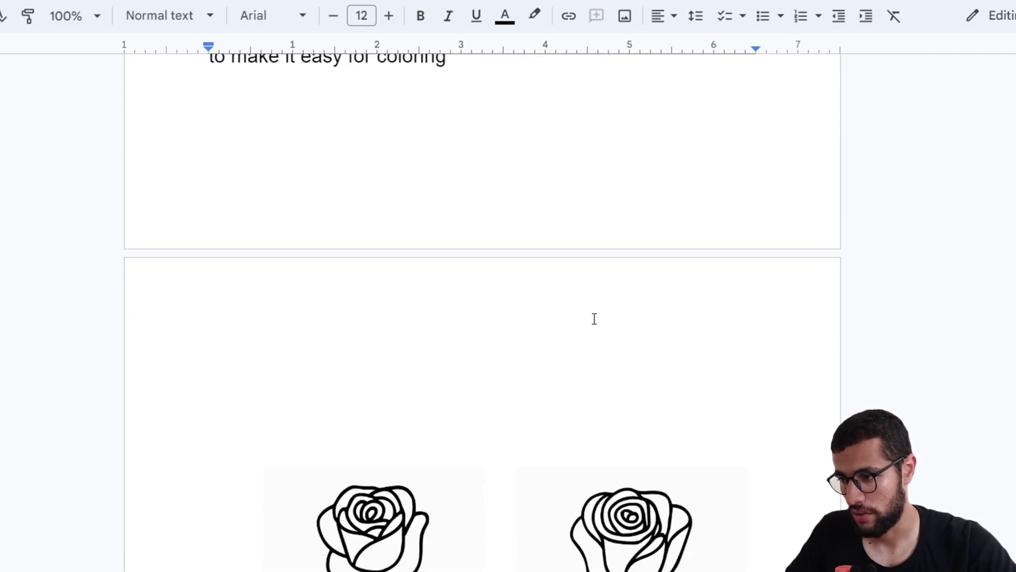
{"action": "scroll", "coordinate": [585, 304], "scroll_direction": "down", "scroll_amount": 12}
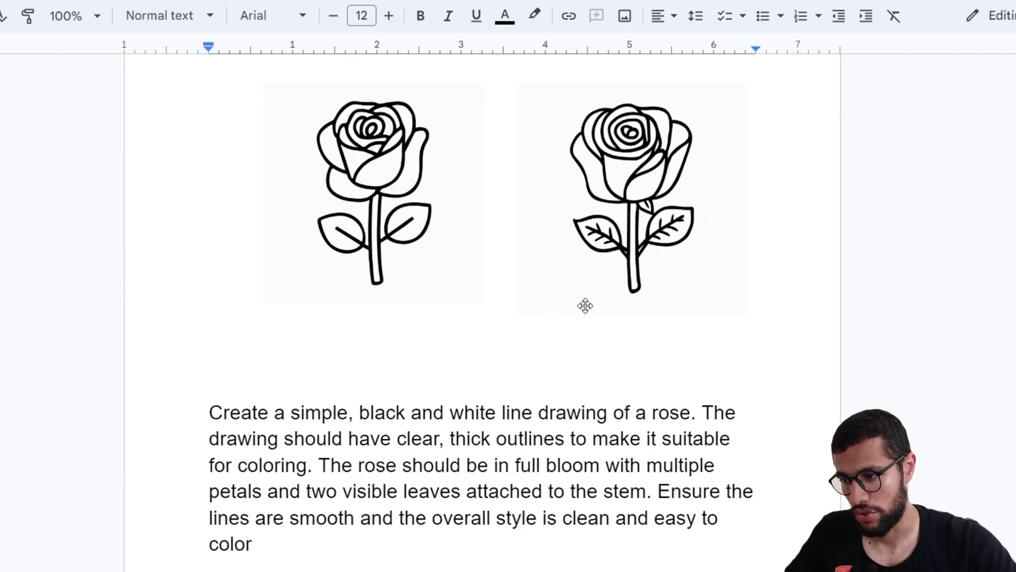
{"action": "scroll", "coordinate": [473, 323], "scroll_direction": "down", "scroll_amount": 1}
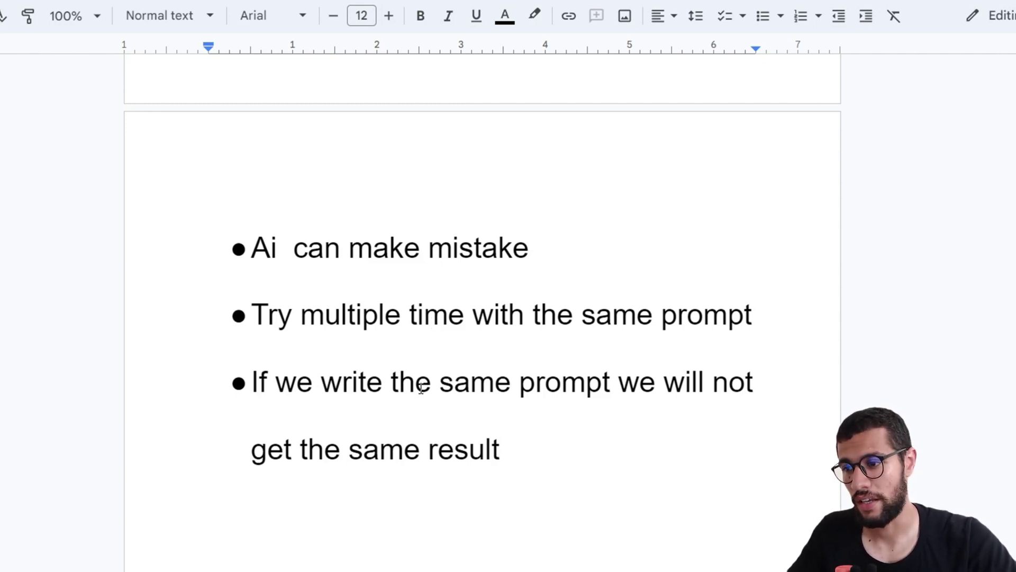
{"action": "scroll", "coordinate": [449, 336], "scroll_direction": "down", "scroll_amount": 1}
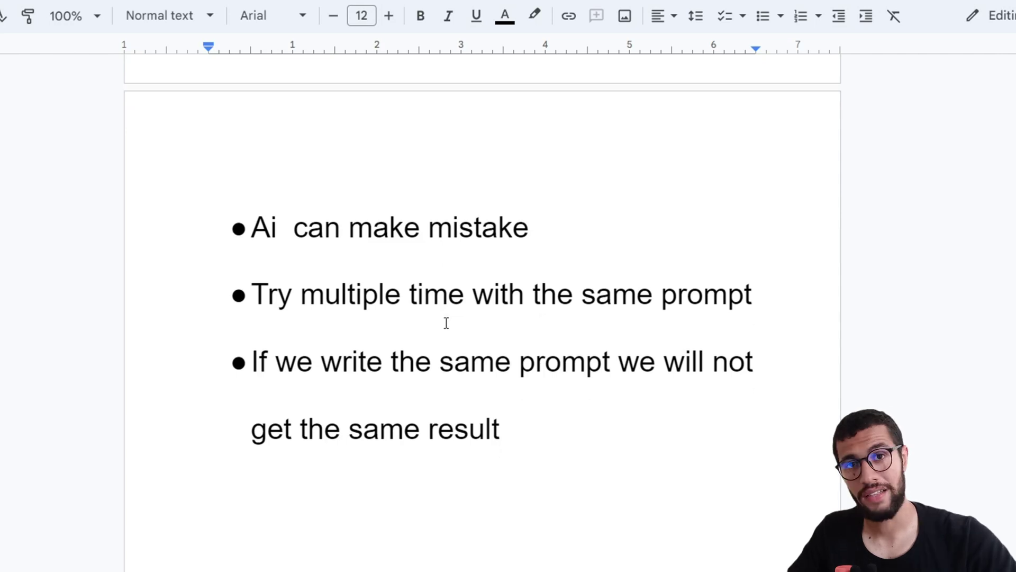